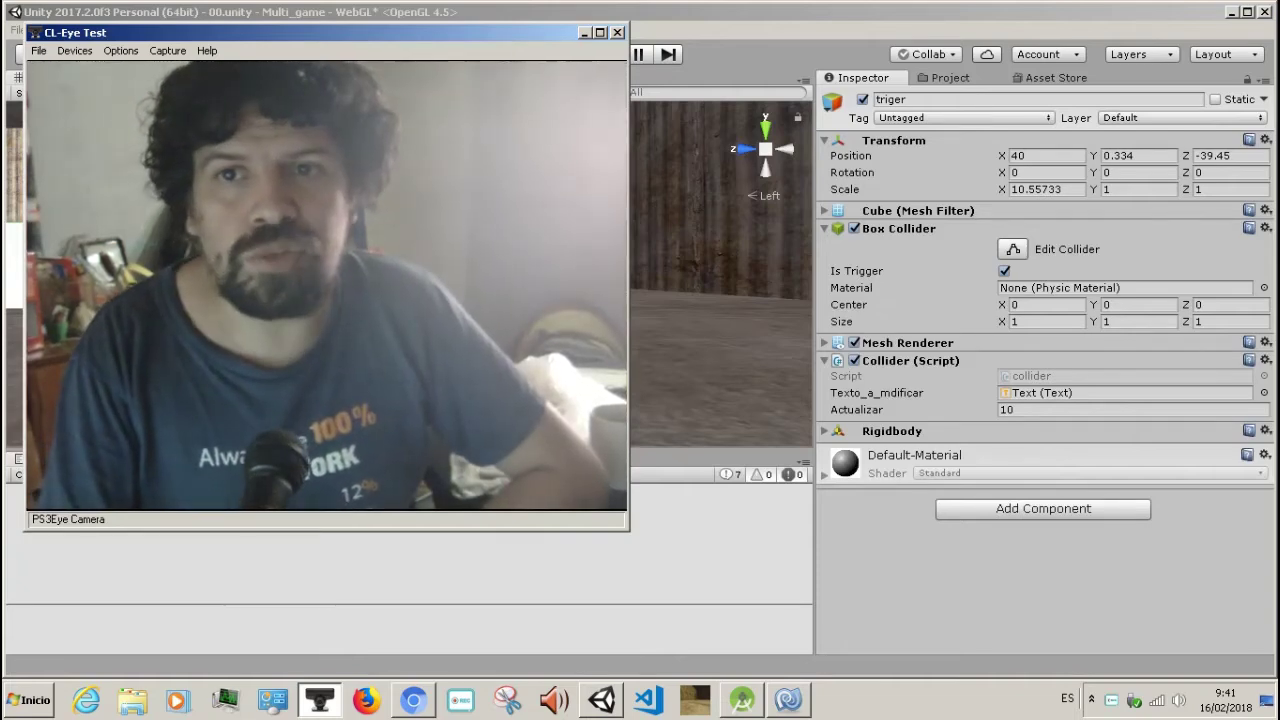
- Show the Hierarchy and inspect the Player object and the triger's collider and script
{"action": "left_click_drag", "start_coordinate": [300, 32], "coordinate": [878, 88]}
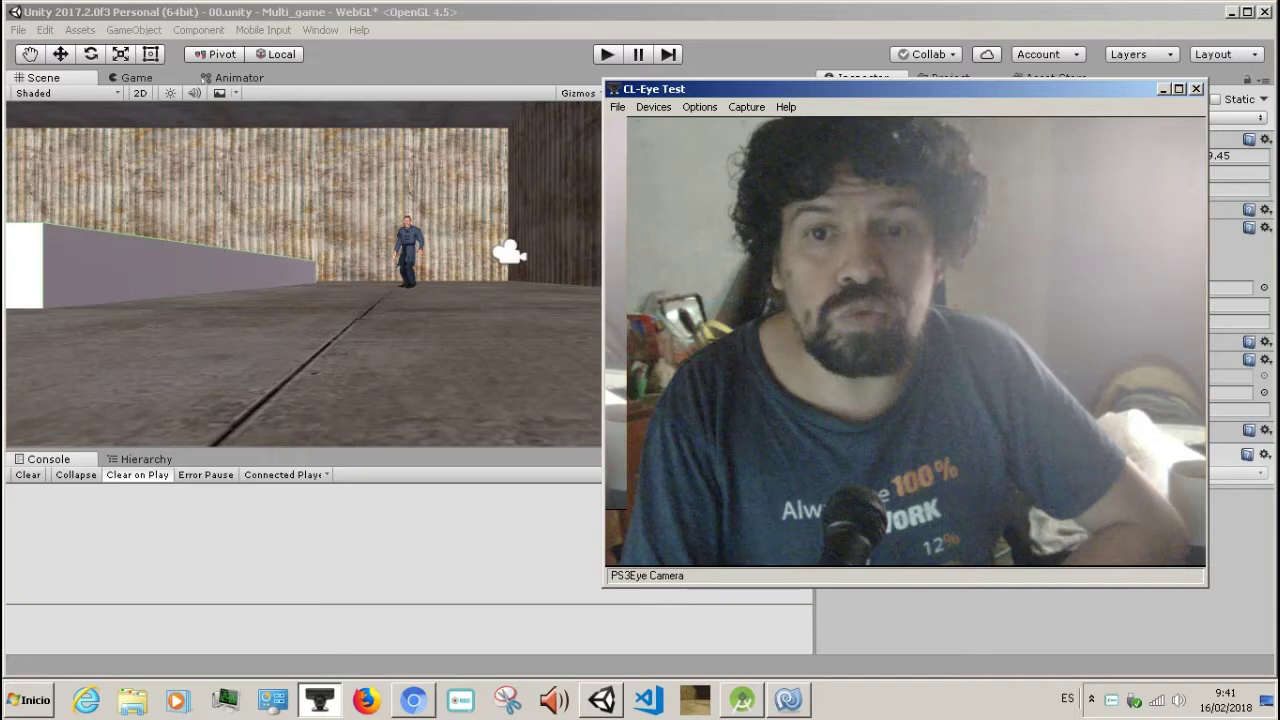
{"action": "left_click", "coordinate": [1196, 89]}
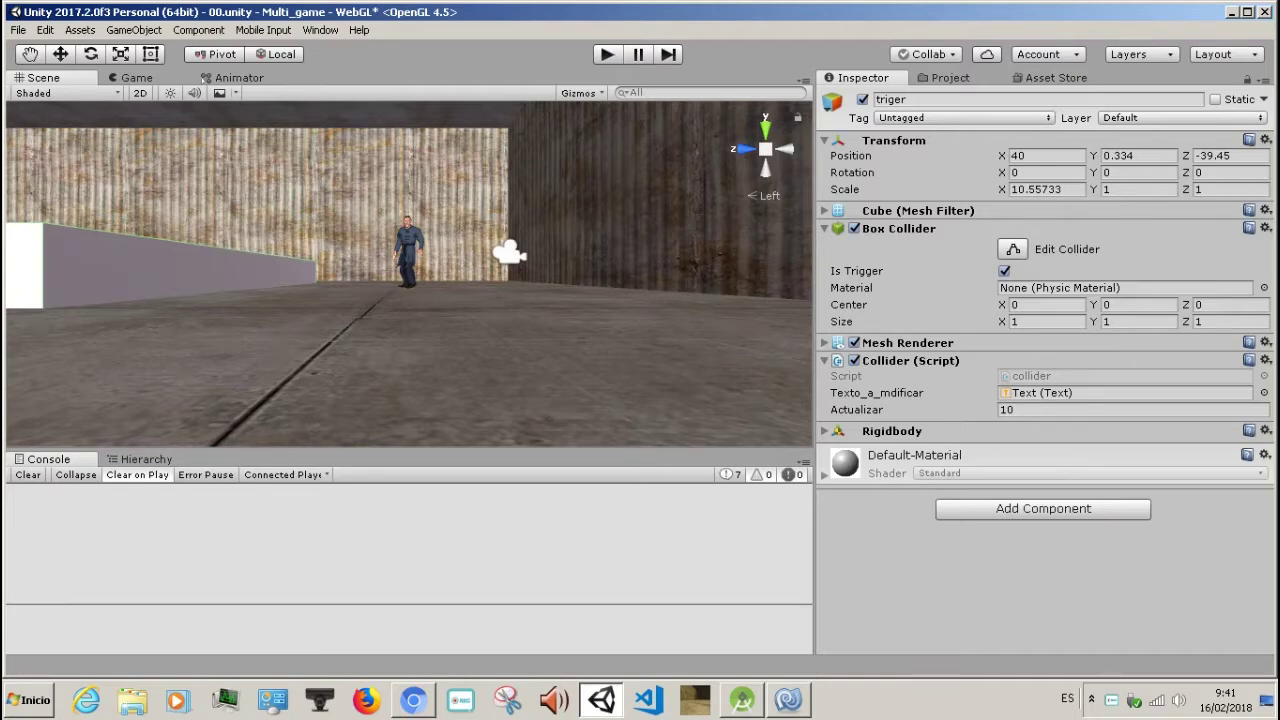
{"action": "left_click", "coordinate": [146, 459]}
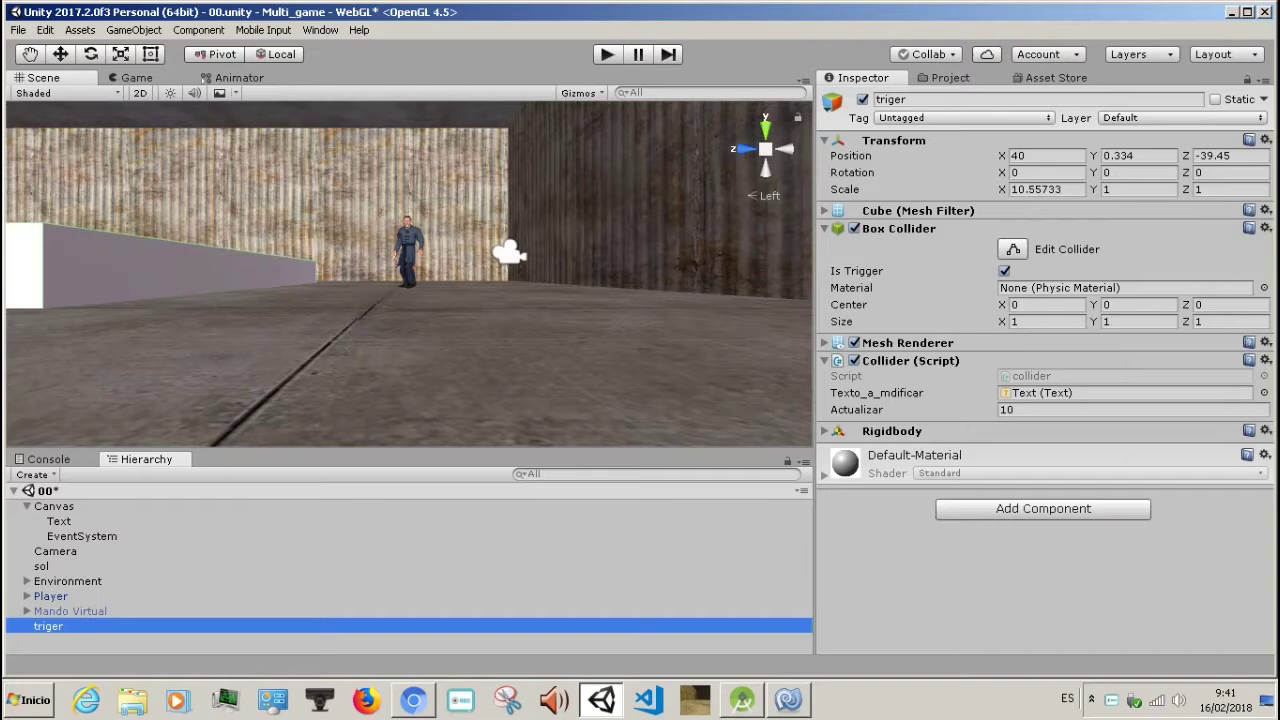
{"action": "left_click", "coordinate": [50, 596]}
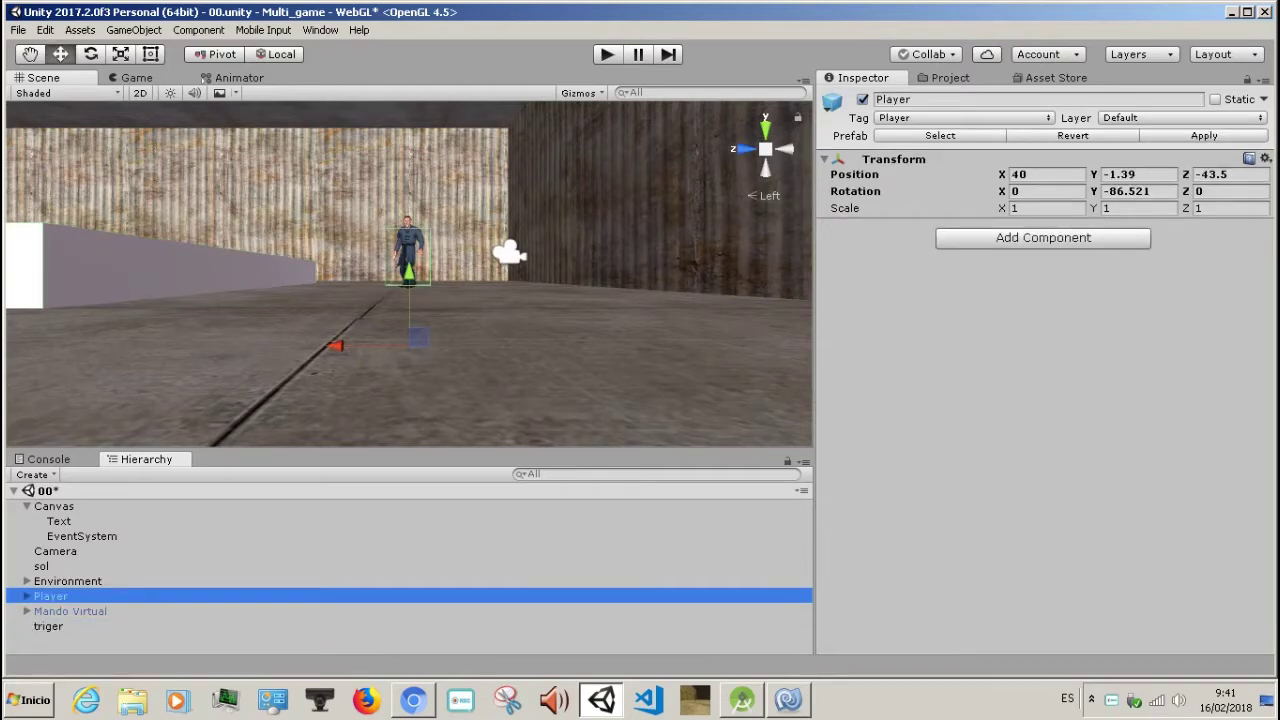
{"action": "left_click", "coordinate": [48, 626]}
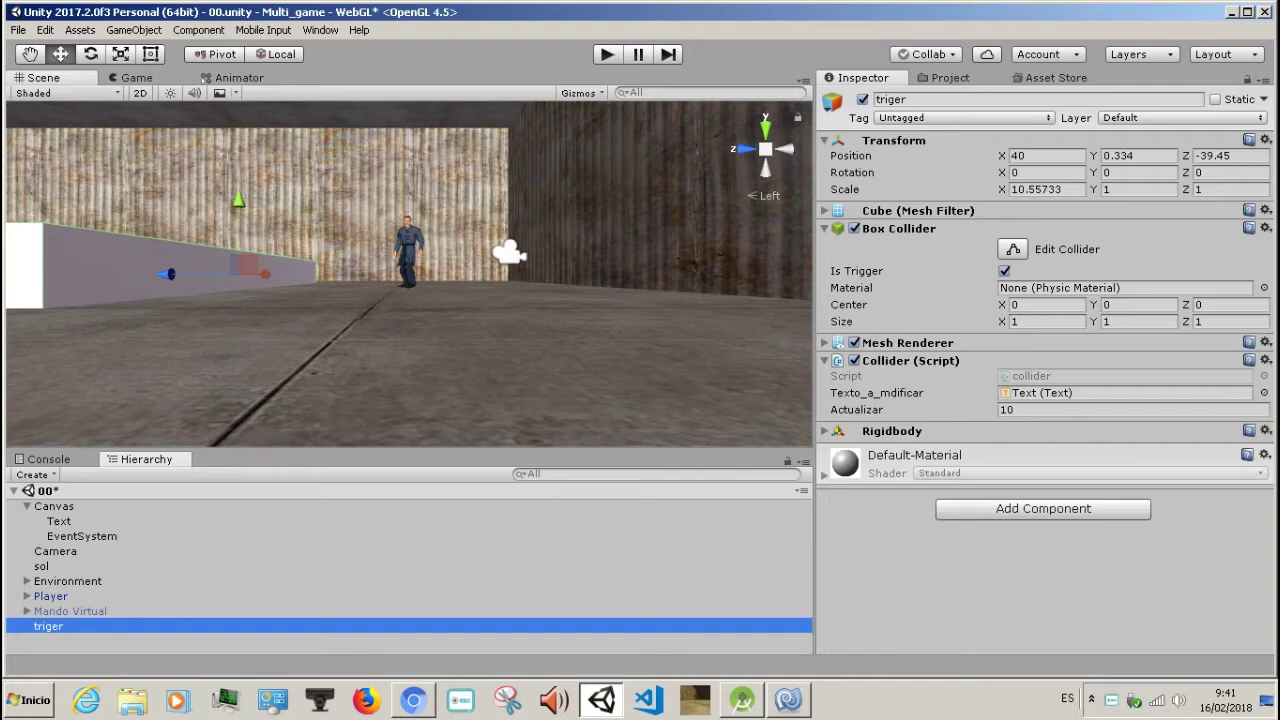
- Inspect Player's mago child, then reselect triger and bring up collider.cs in MonoDevelop
{"action": "left_click", "coordinate": [50, 596]}
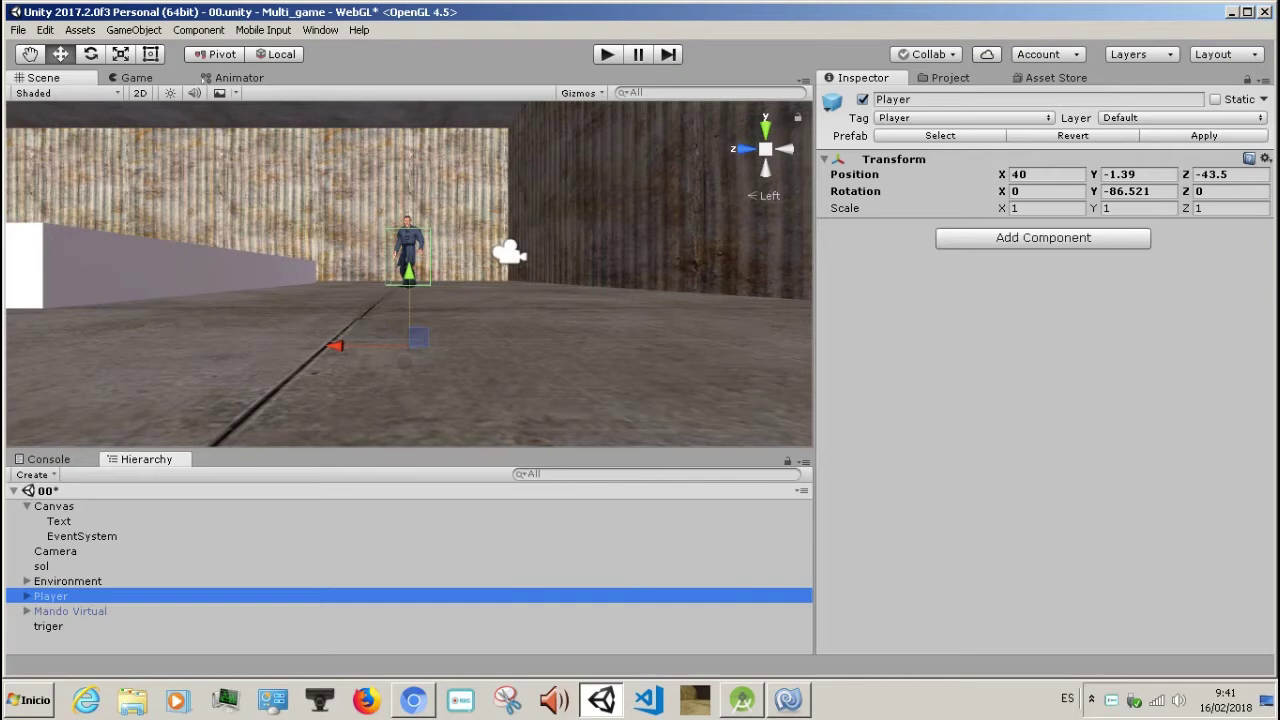
{"action": "key", "text": "Right"}
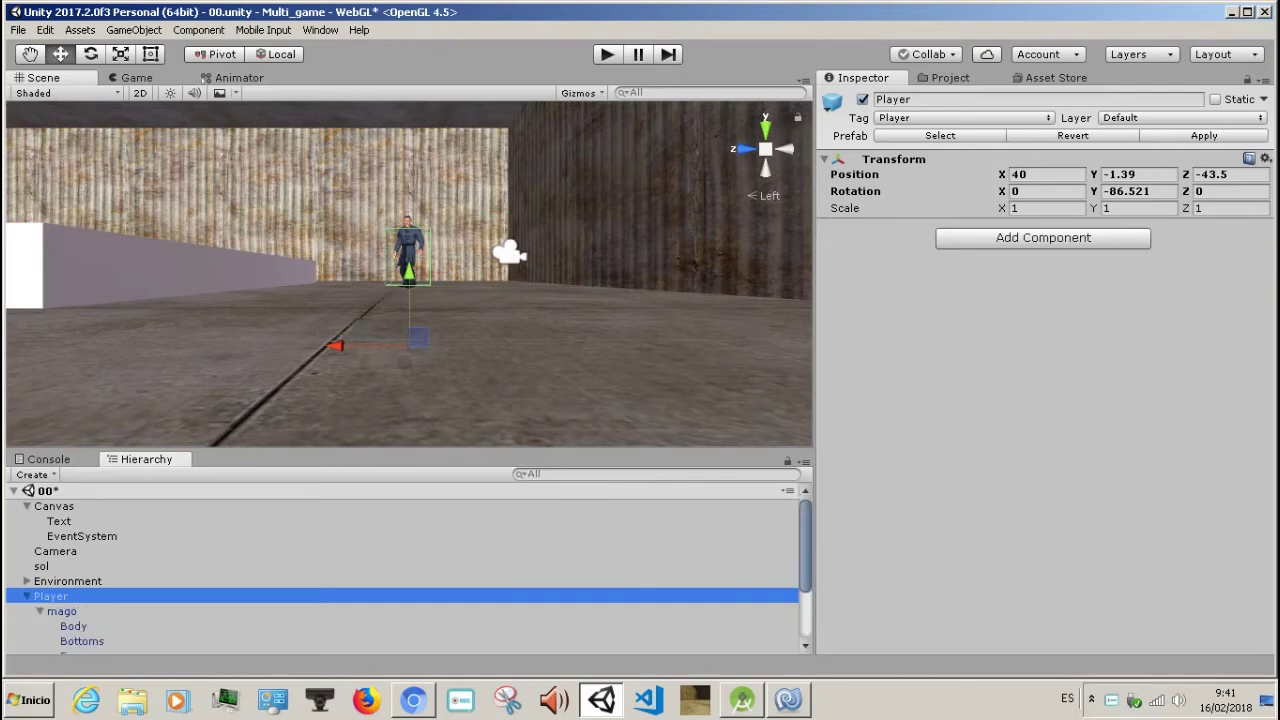
{"action": "left_click", "coordinate": [61, 611]}
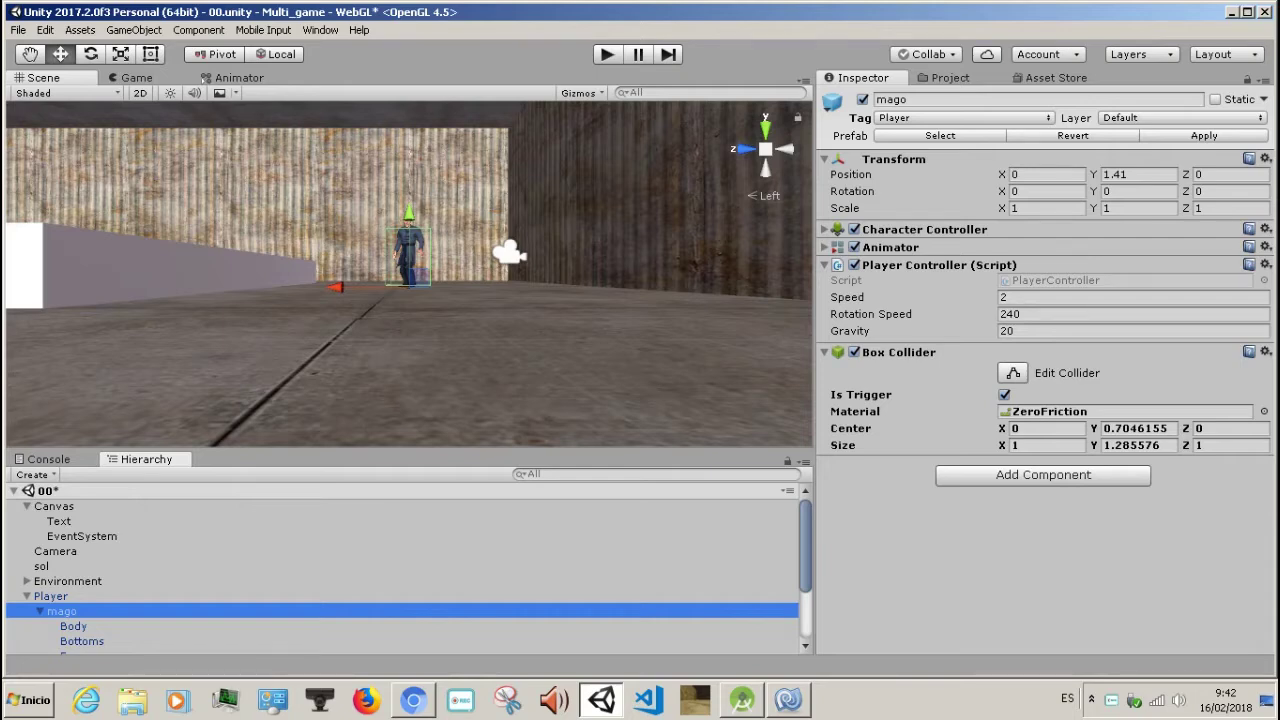
{"action": "key", "text": "Left"}
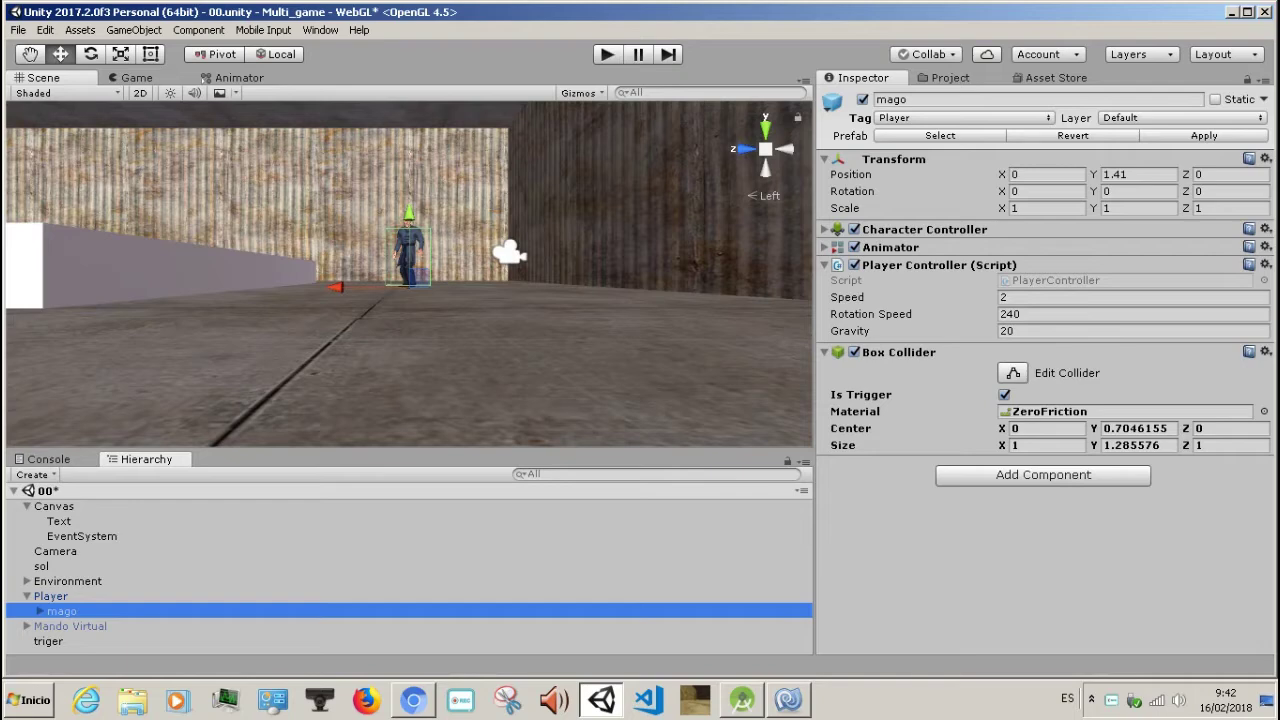
{"action": "left_click", "coordinate": [48, 641]}
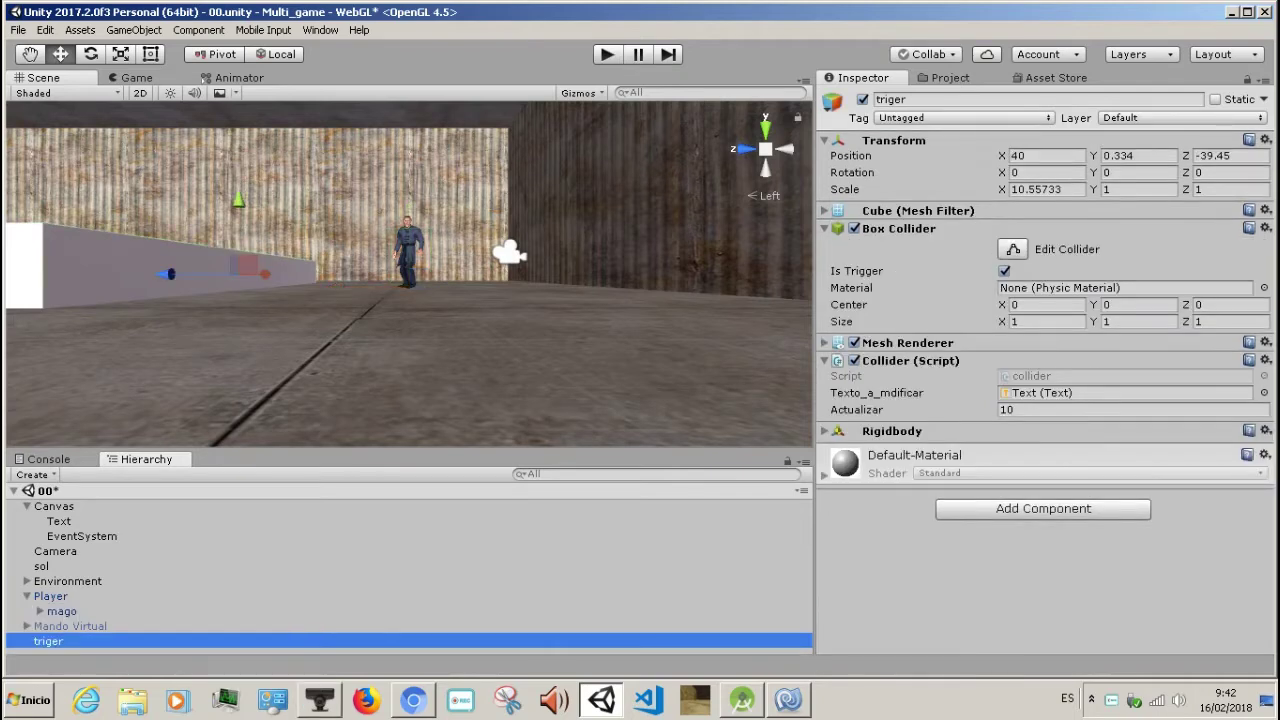
{"action": "left_click", "coordinate": [788, 699]}
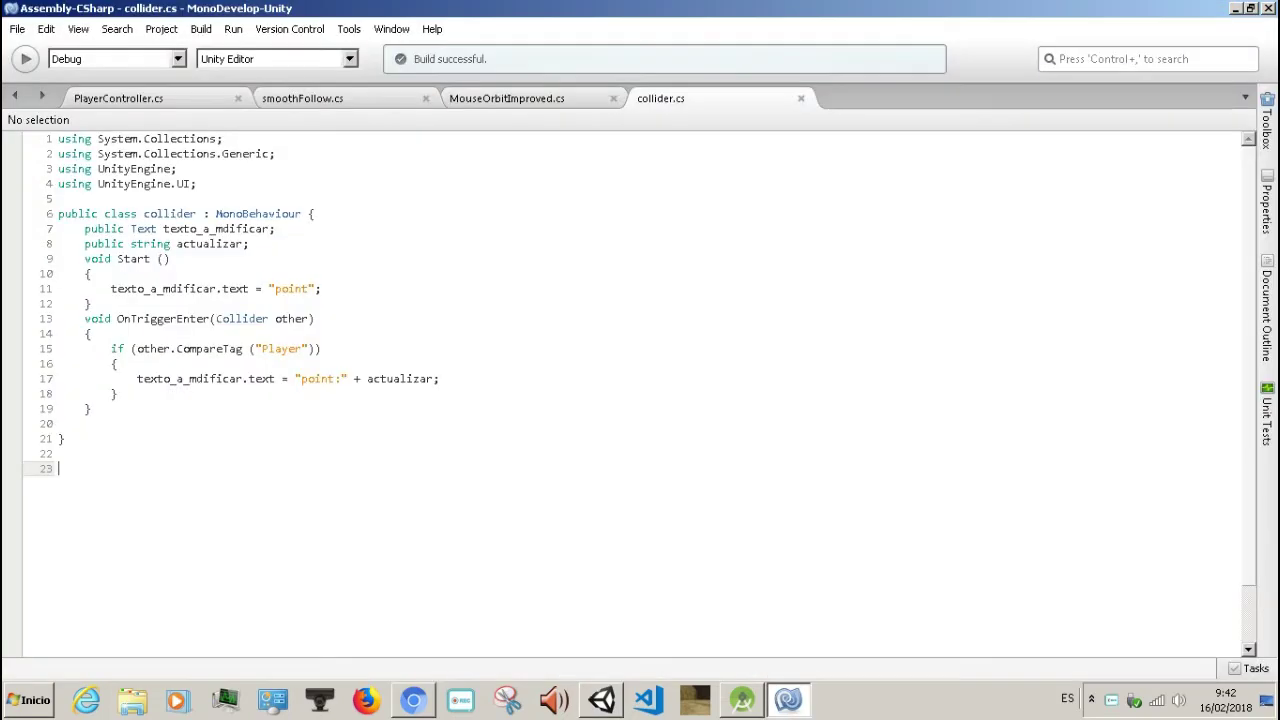
{"action": "left_click", "coordinate": [320, 699]}
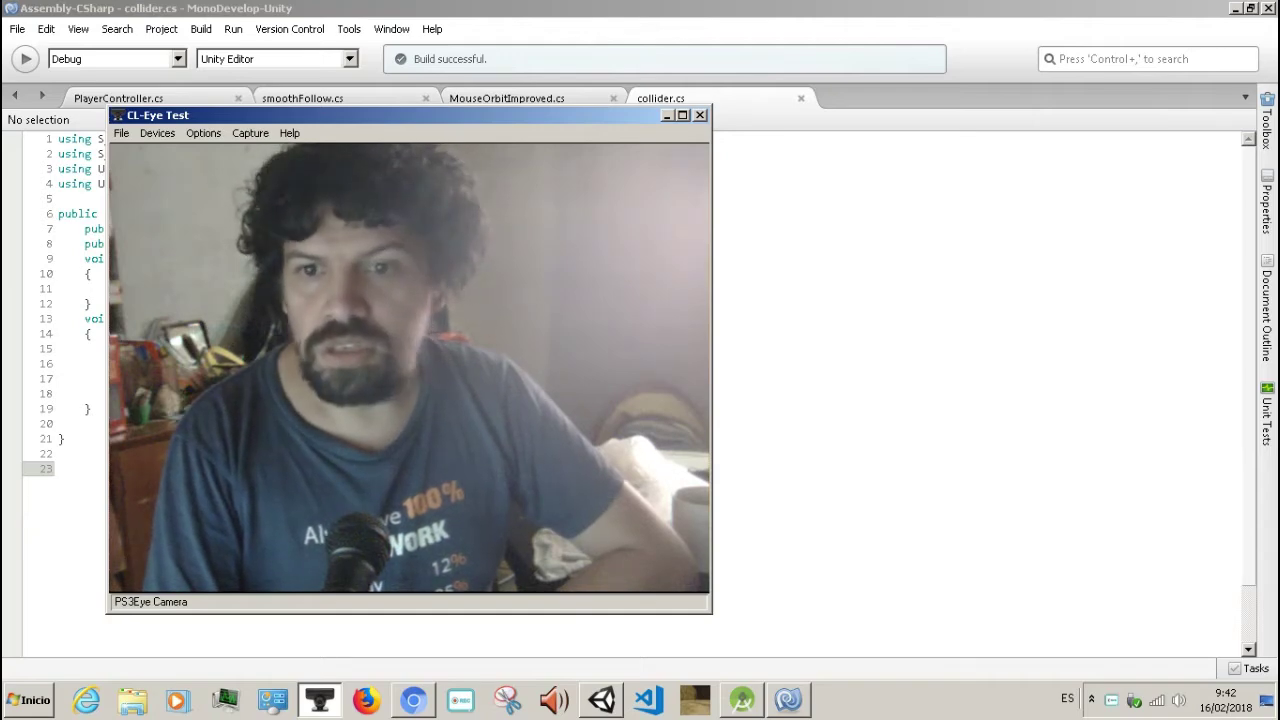
{"action": "left_click_drag", "start_coordinate": [300, 115], "coordinate": [830, 135]}
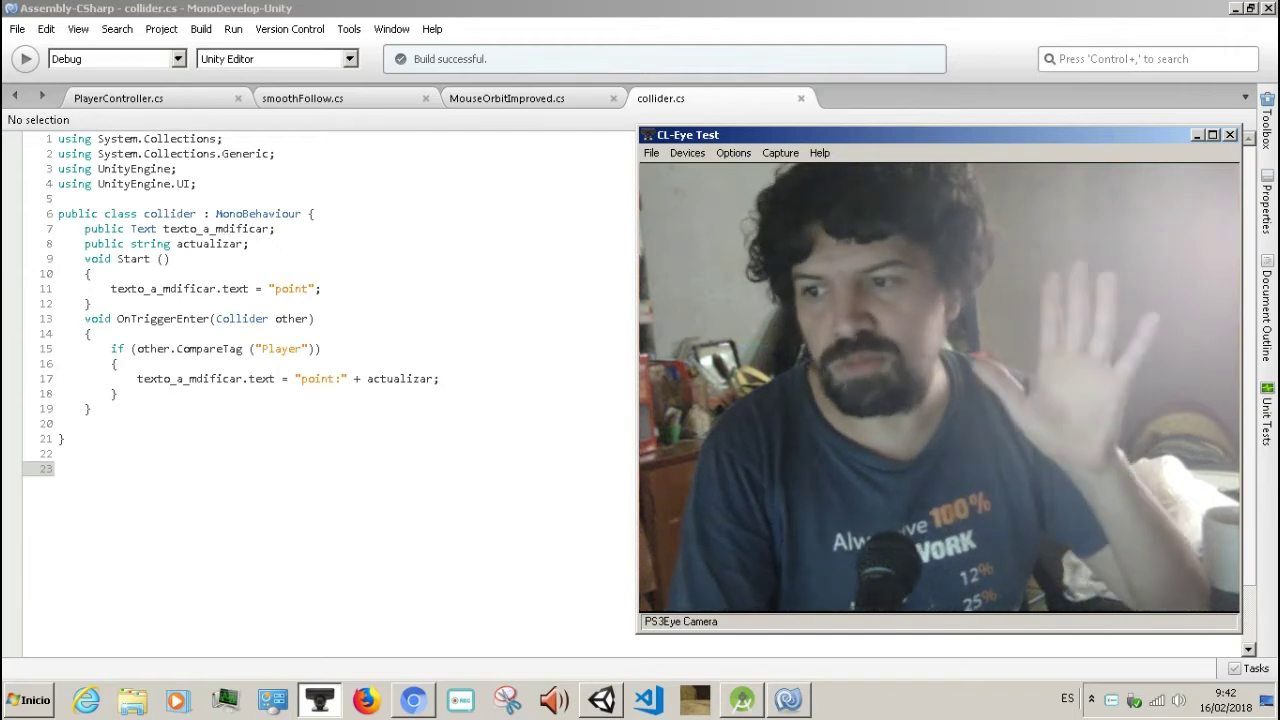
{"action": "left_click", "coordinate": [309, 288]}
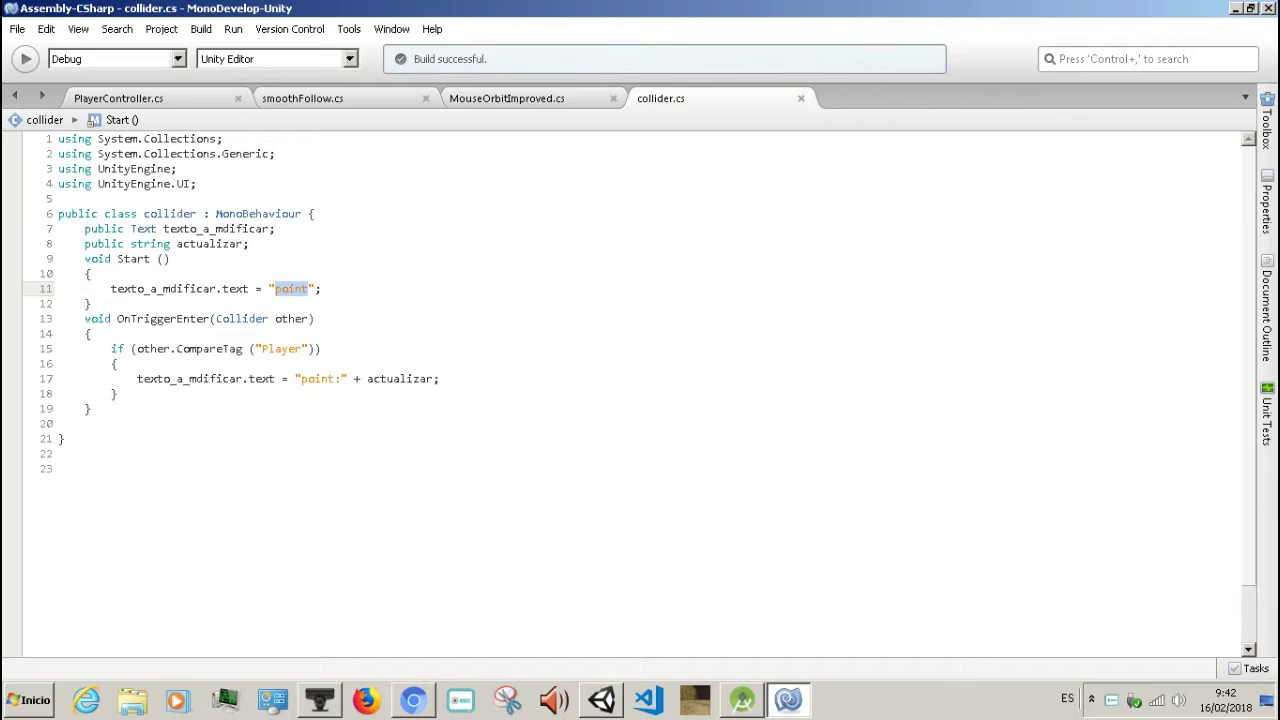
- Change collider.cs's starting text from 'point' to 'nivel 1', save, rebuild, and return to Unity
{"action": "type", "text": "nivel 1"}
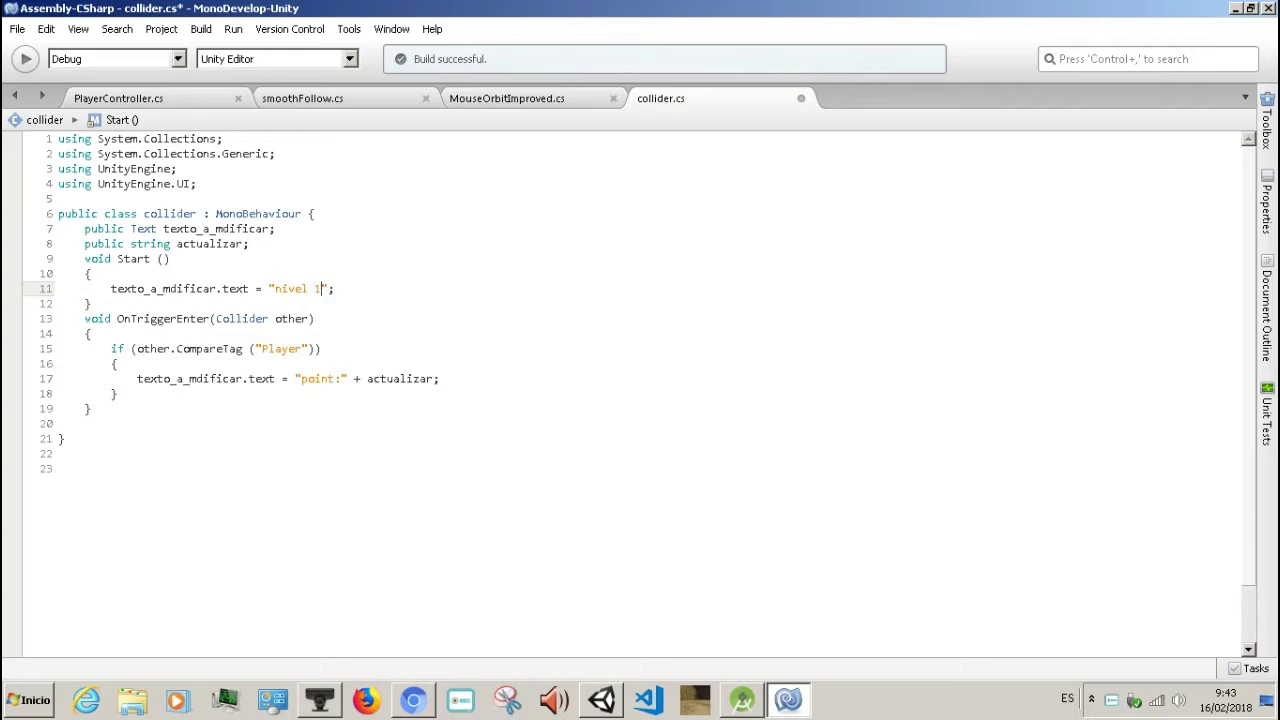
{"action": "key", "text": "F5"}
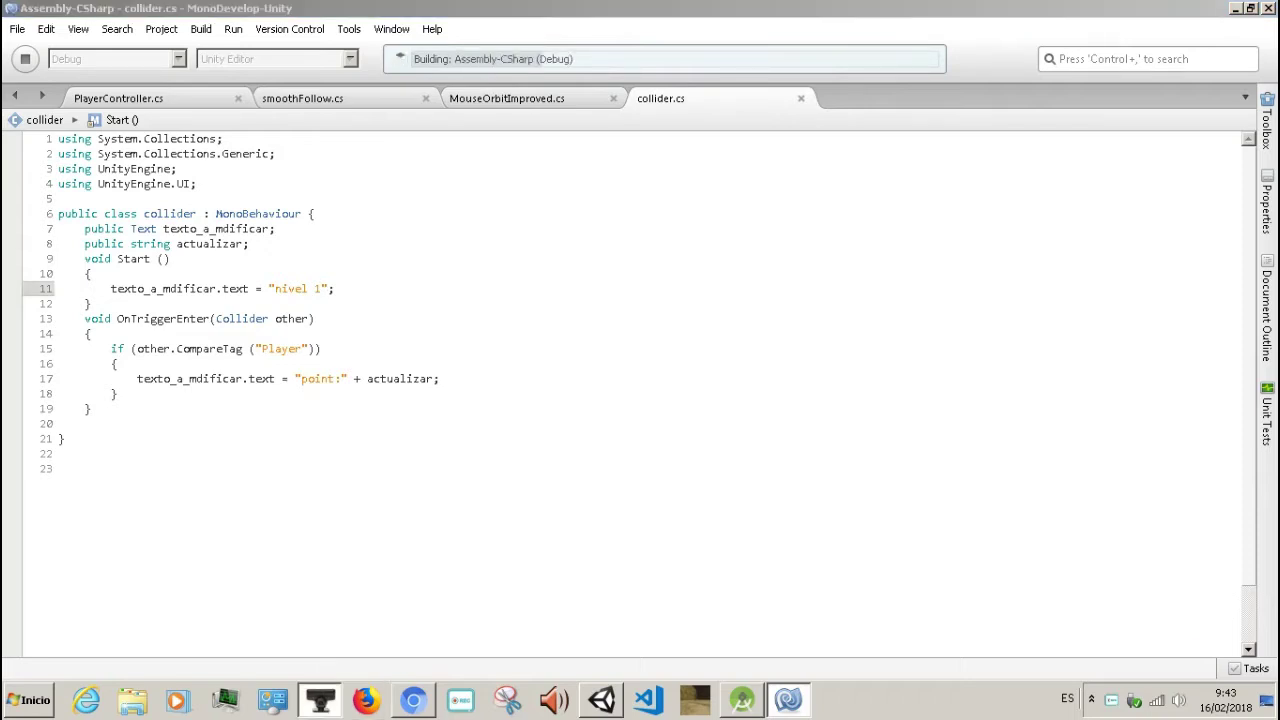
{"action": "left_click", "coordinate": [319, 699]}
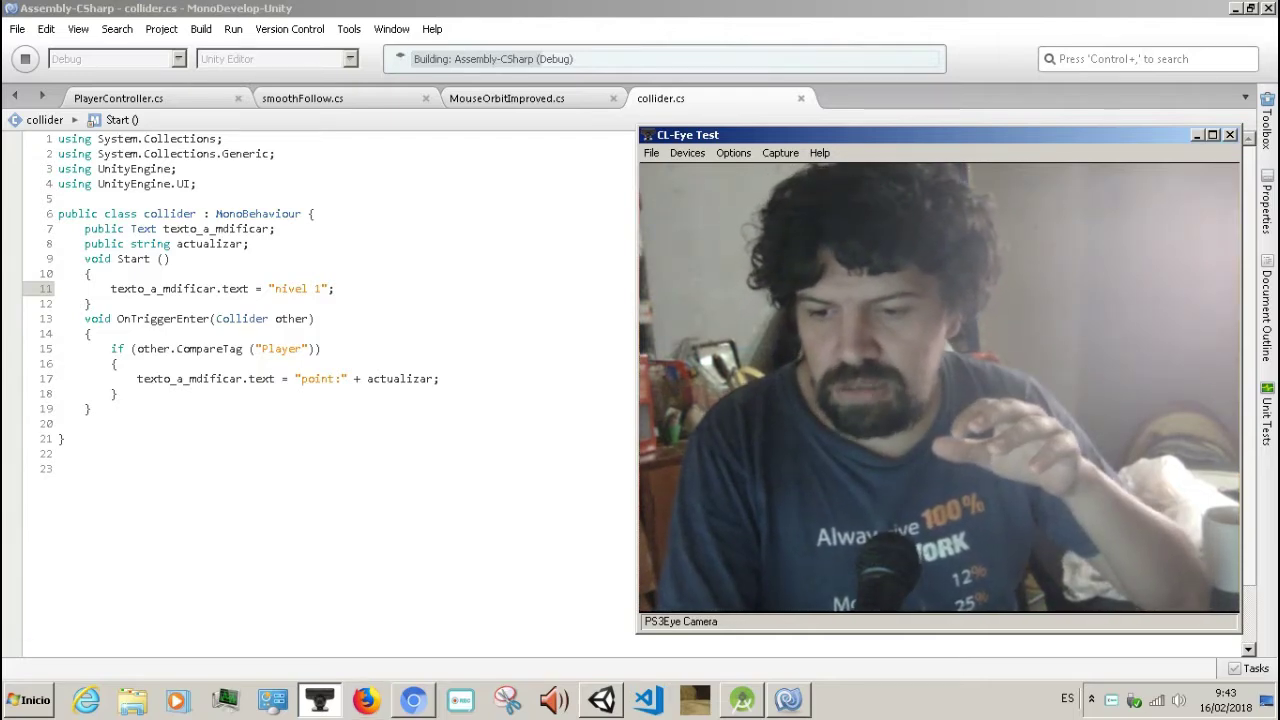
{"action": "key", "text": "alt+Tab"}
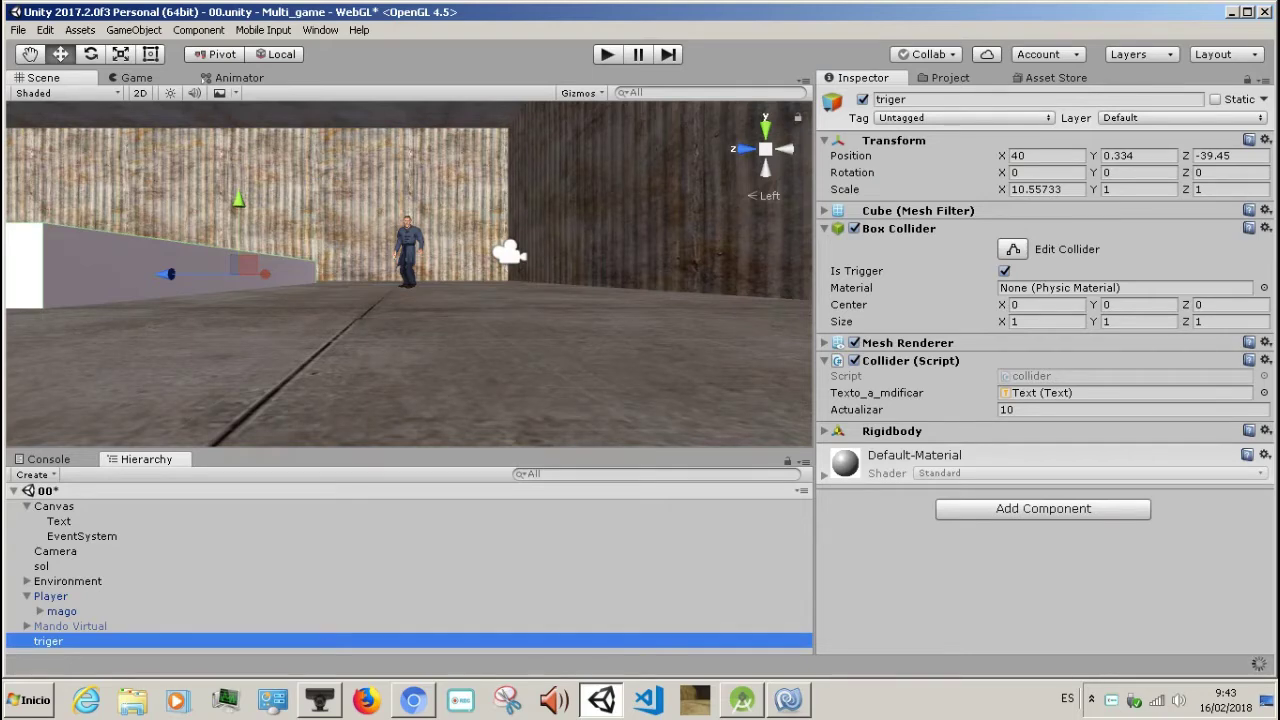
- Play the game in the Game view to confirm the text shows 'nivel 1', then stop
{"action": "key", "text": "ctrl+2"}
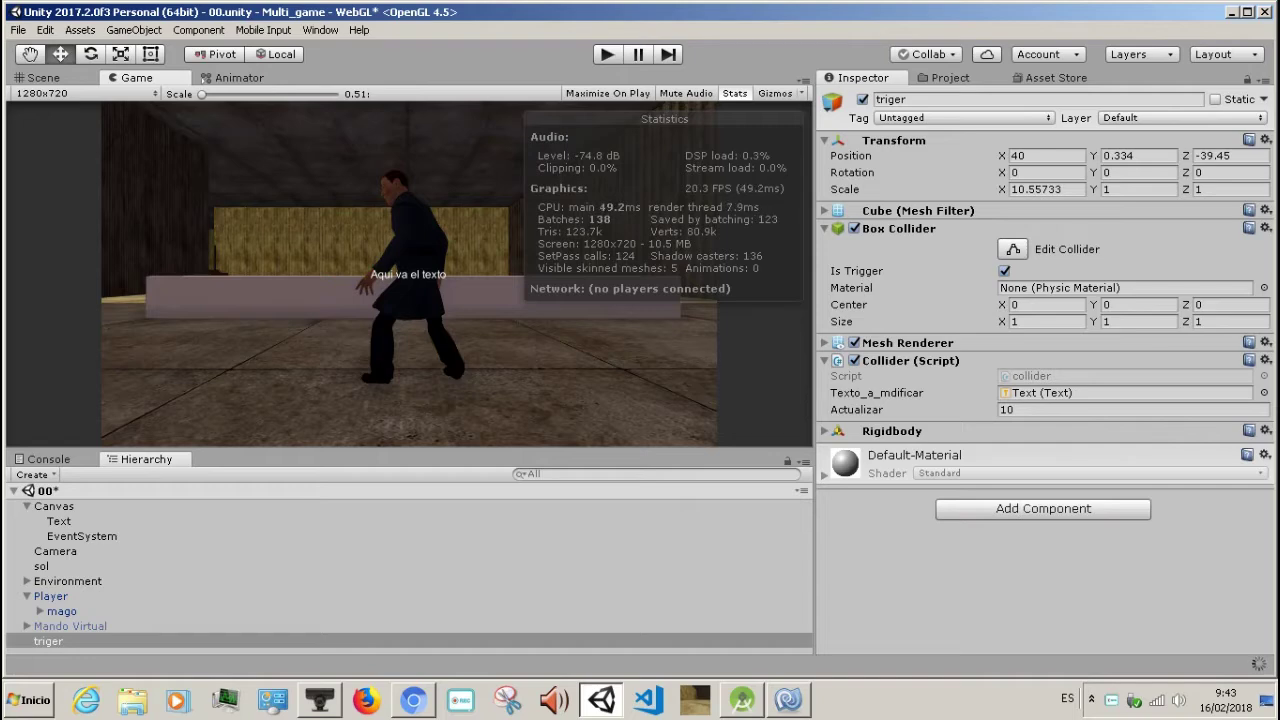
{"action": "key", "text": "ctrl+p"}
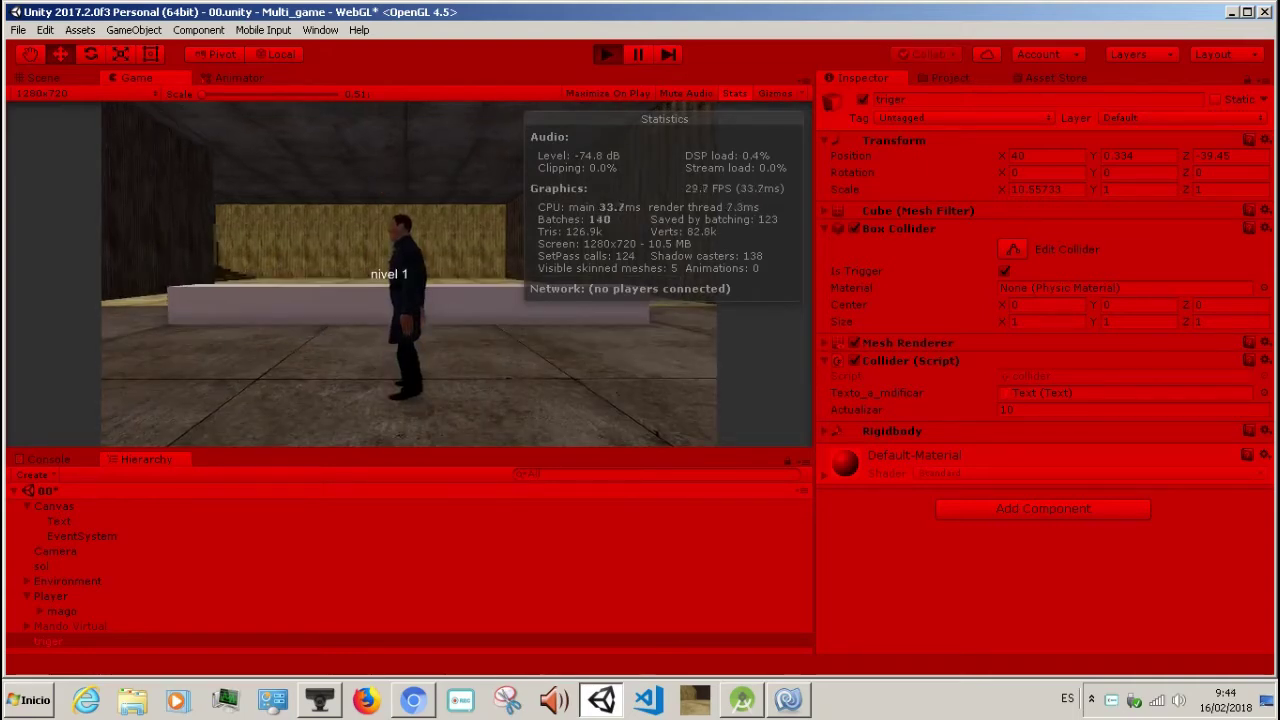
{"action": "key", "text": "ctrl+p"}
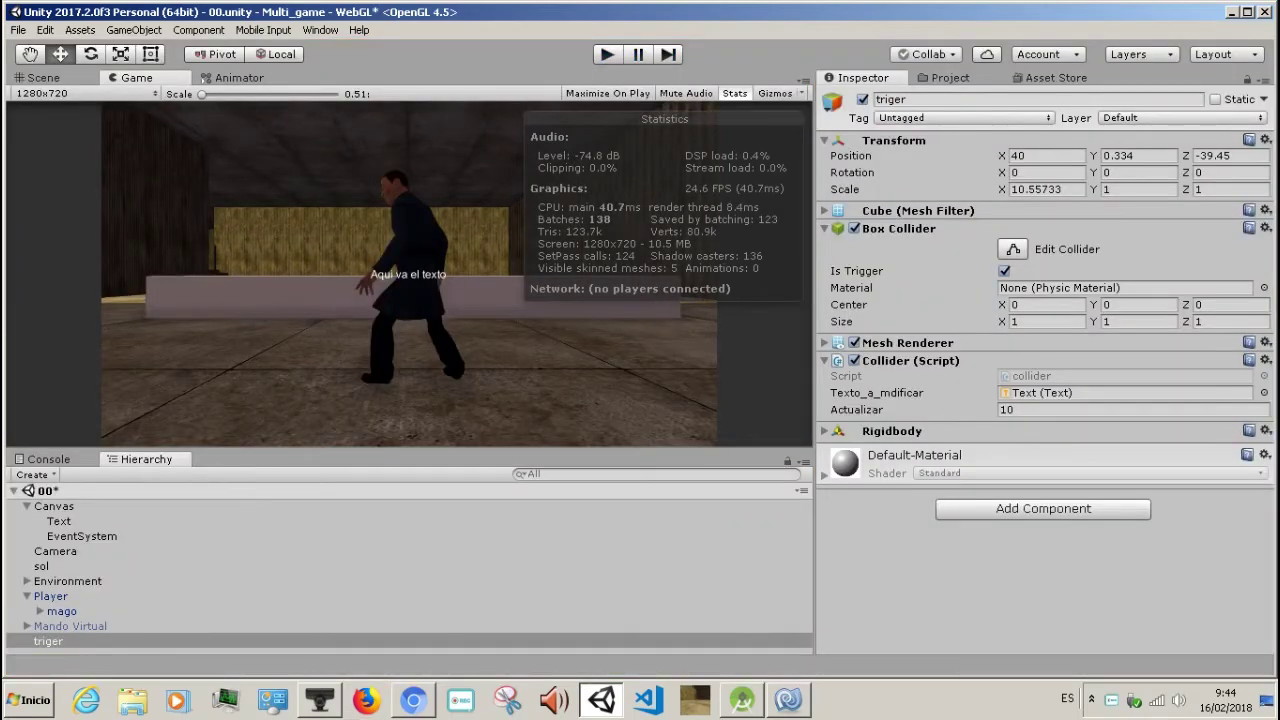
- Glance at the OnTriggerEnter scripting reference, then go back to the collider script
{"action": "left_click", "coordinate": [412, 700]}
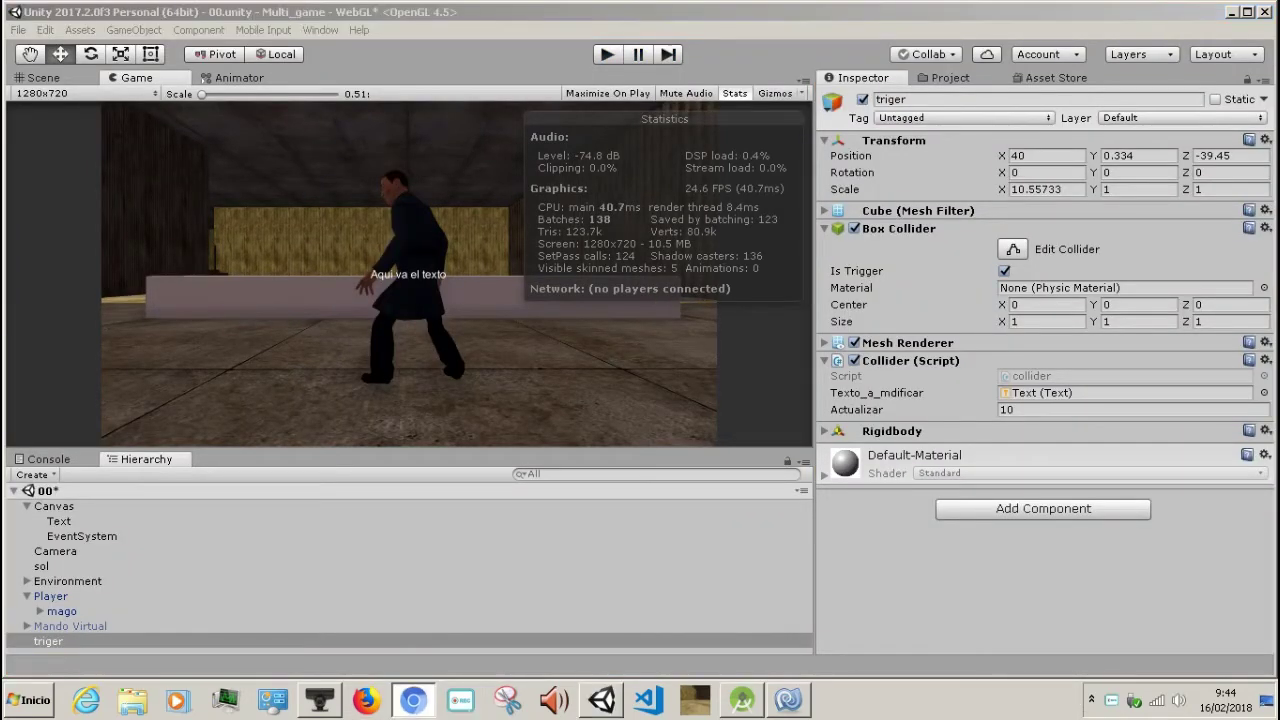
{"action": "left_click", "coordinate": [601, 700]}
{"action": "left_click", "coordinate": [319, 700]}
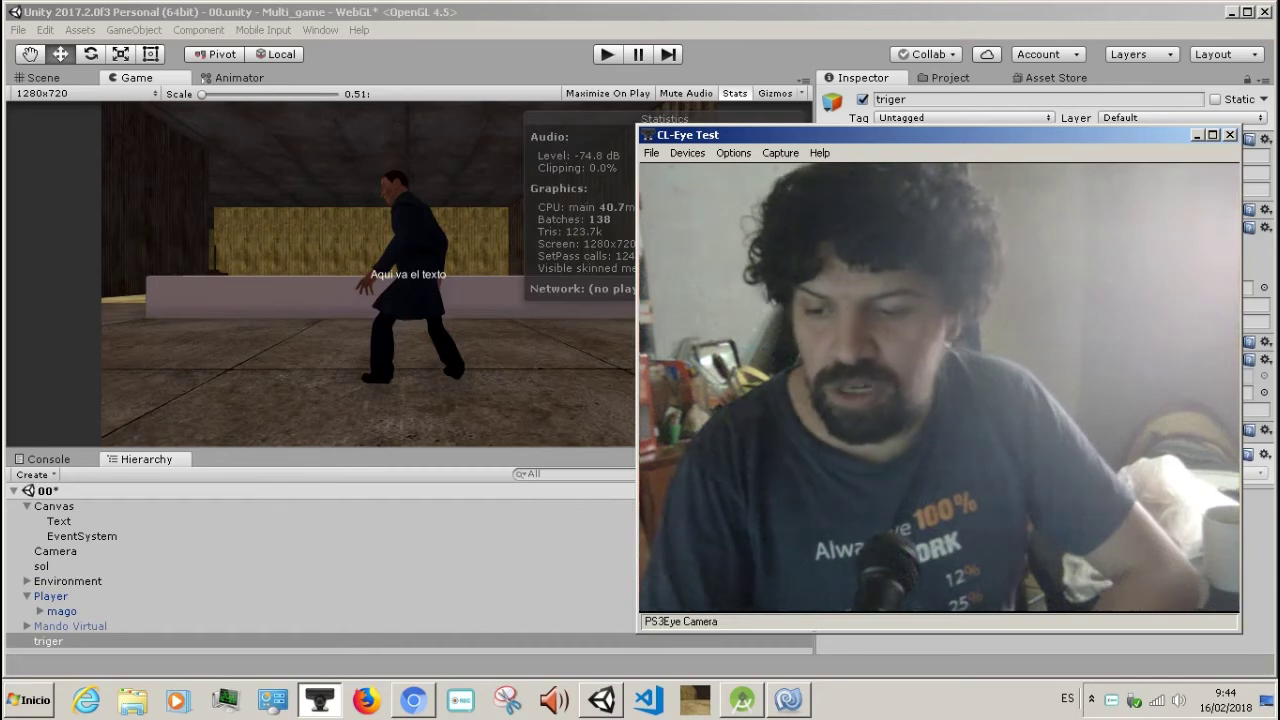
{"action": "left_click", "coordinate": [788, 700]}
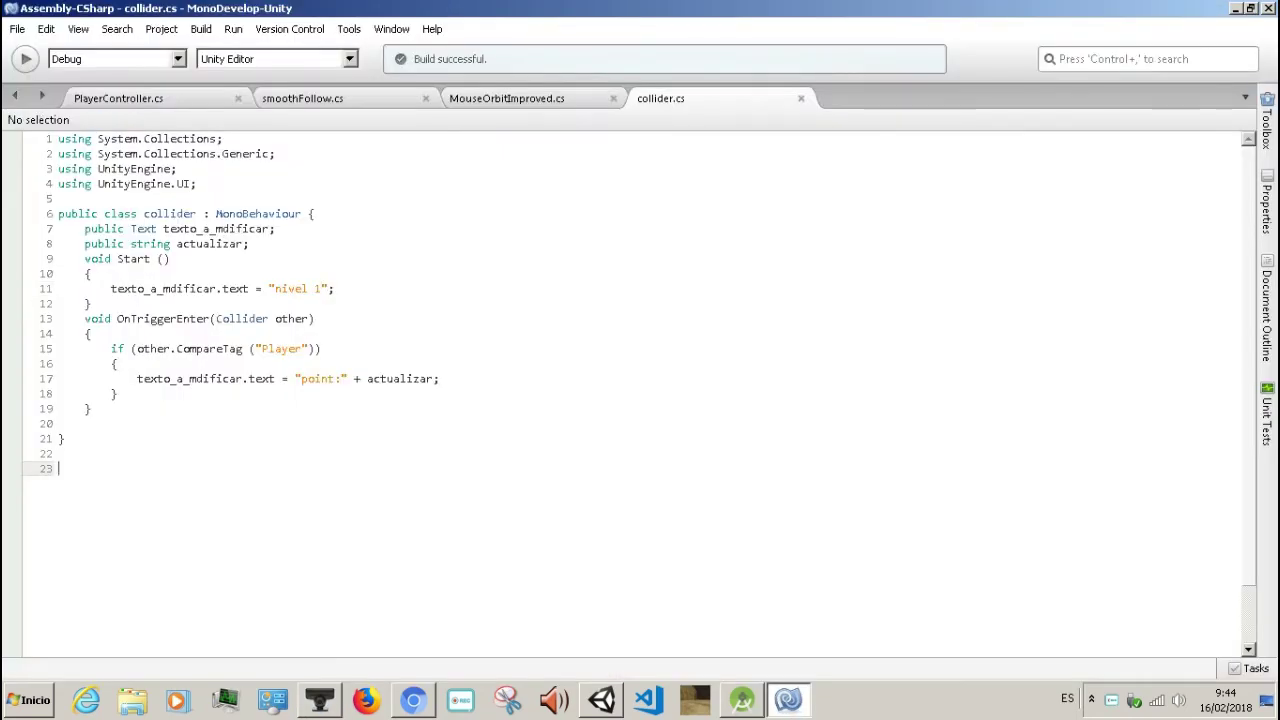
- Review the OnTriggerEnter method by highlighting its code and the Player tag comparison
{"action": "left_click_drag", "start_coordinate": [85, 423], "coordinate": [84, 318]}
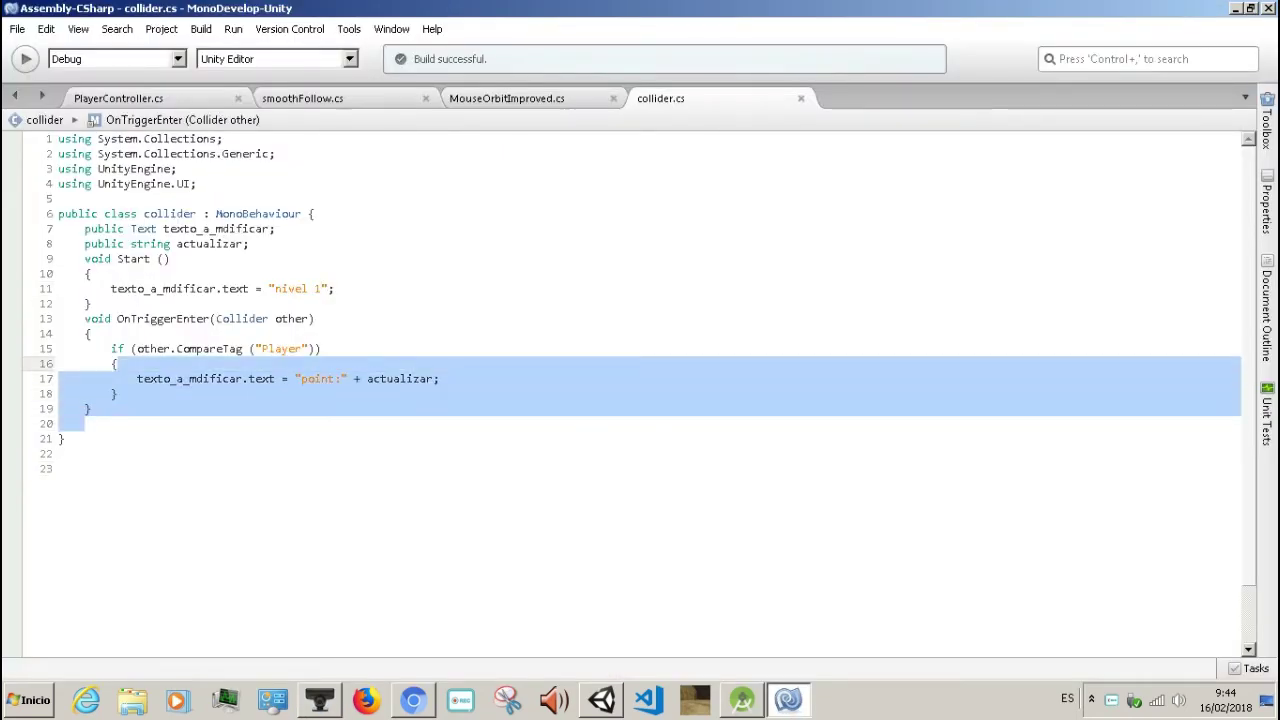
{"action": "left_click", "coordinate": [64, 438]}
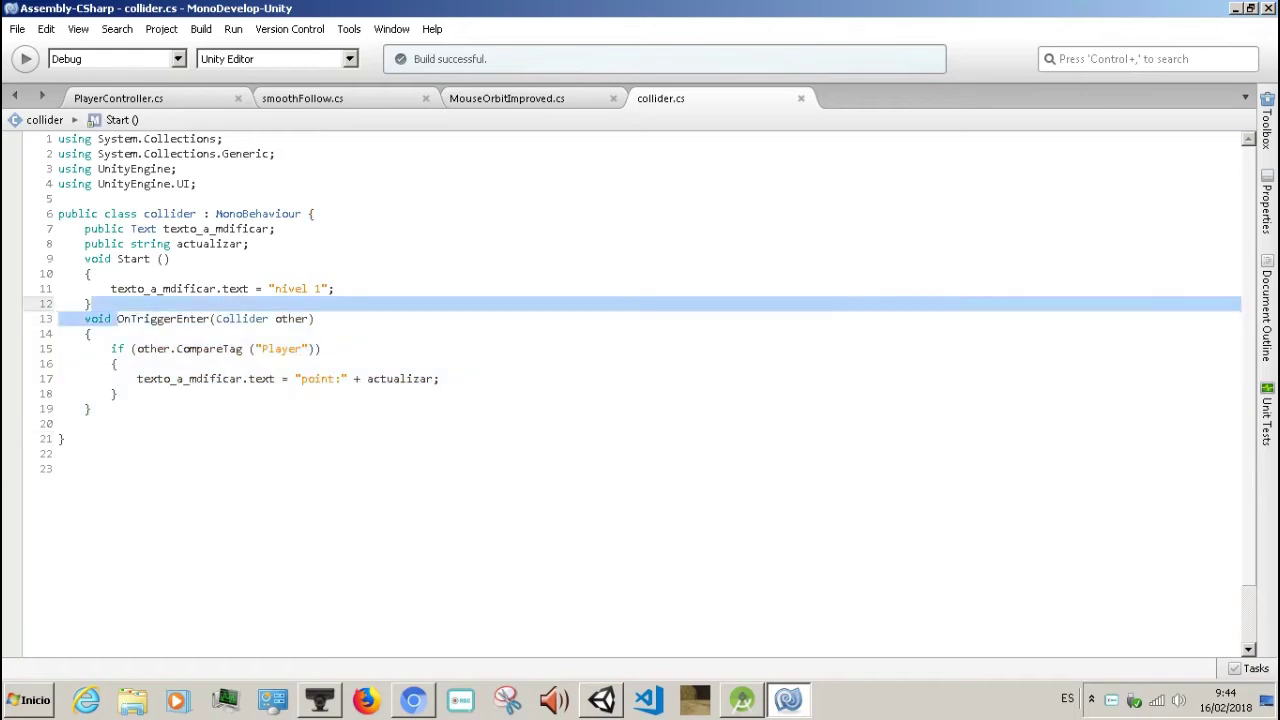
{"action": "left_click_drag", "start_coordinate": [117, 318], "coordinate": [209, 318]}
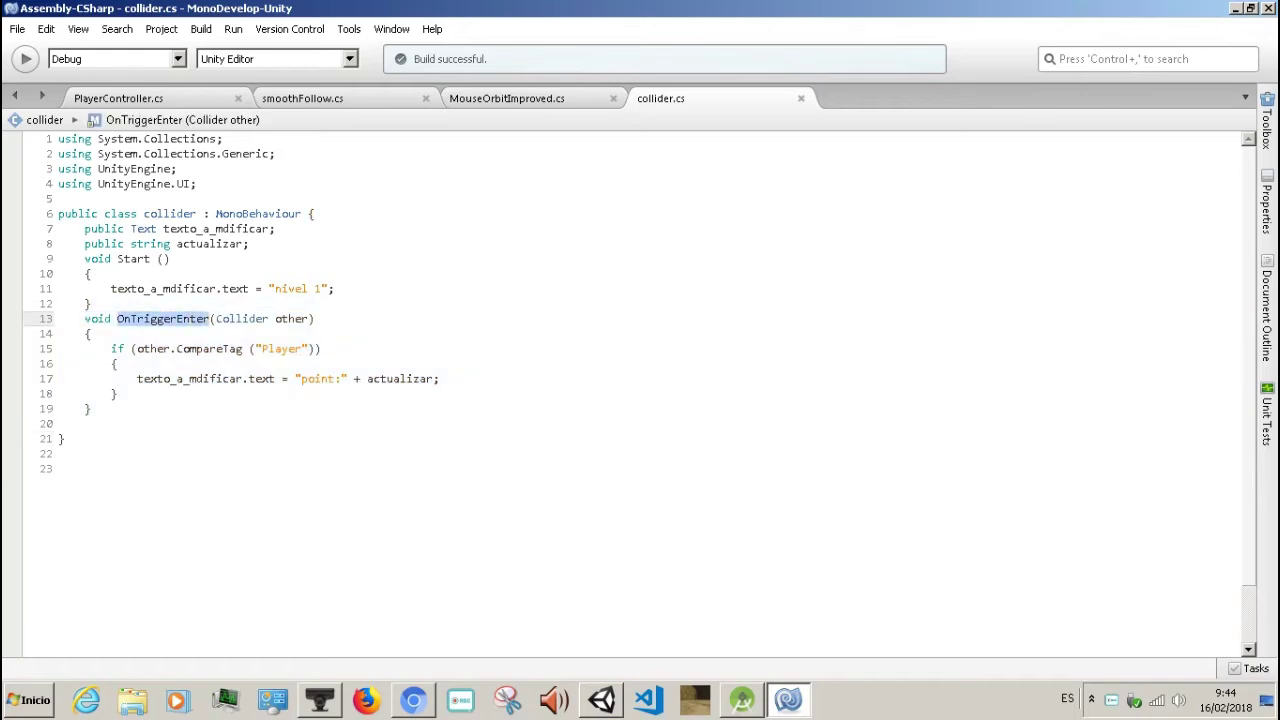
{"action": "left_click", "coordinate": [137, 333]}
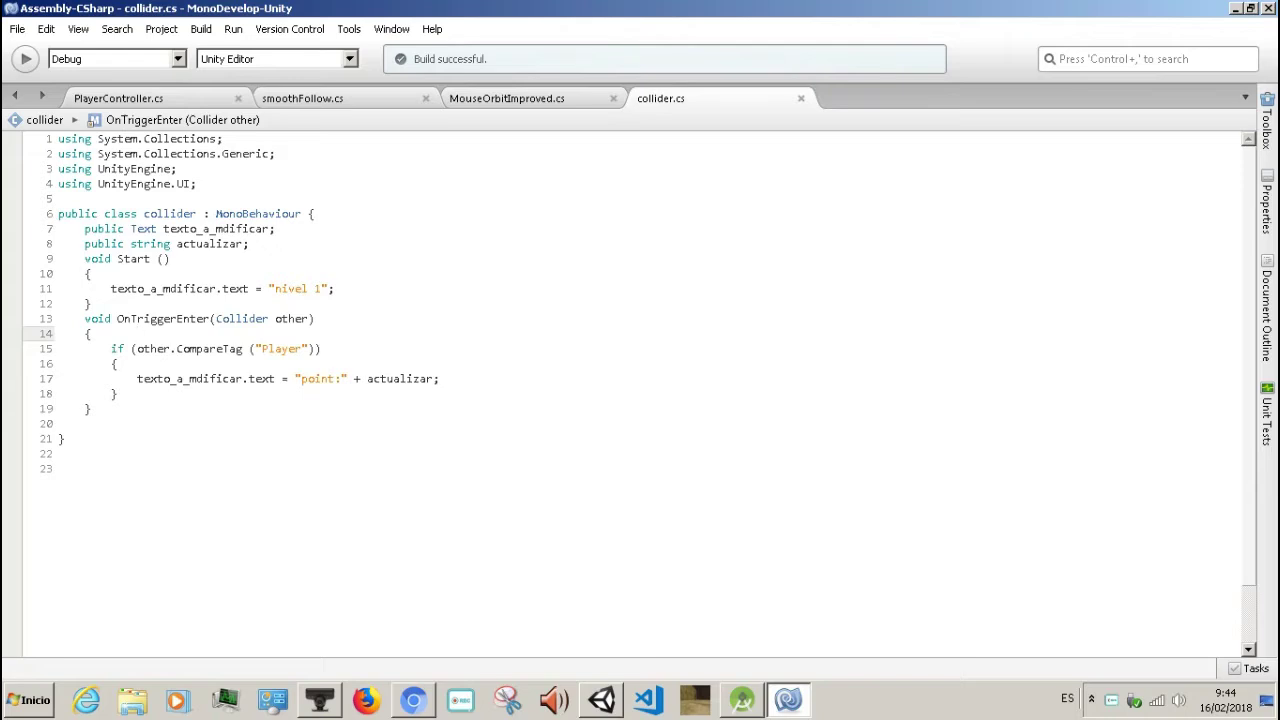
{"action": "left_click_drag", "start_coordinate": [118, 364], "coordinate": [137, 349]}
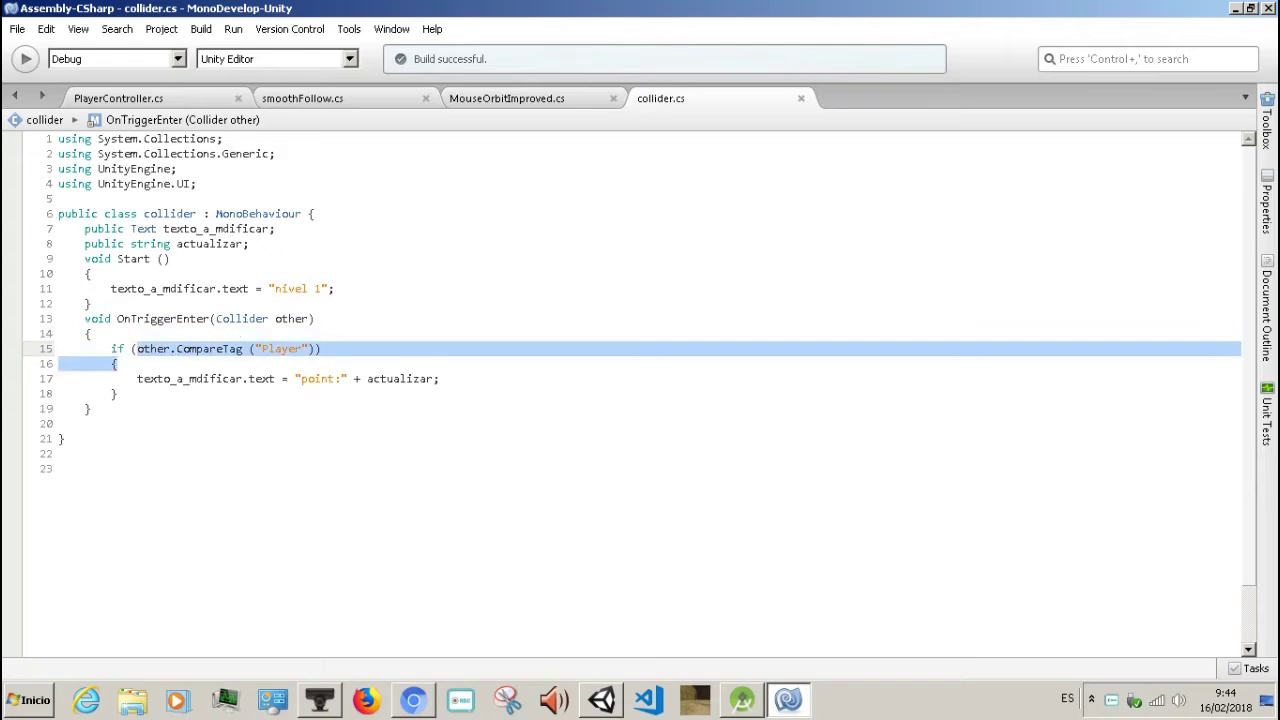
{"action": "left_click", "coordinate": [117, 348]}
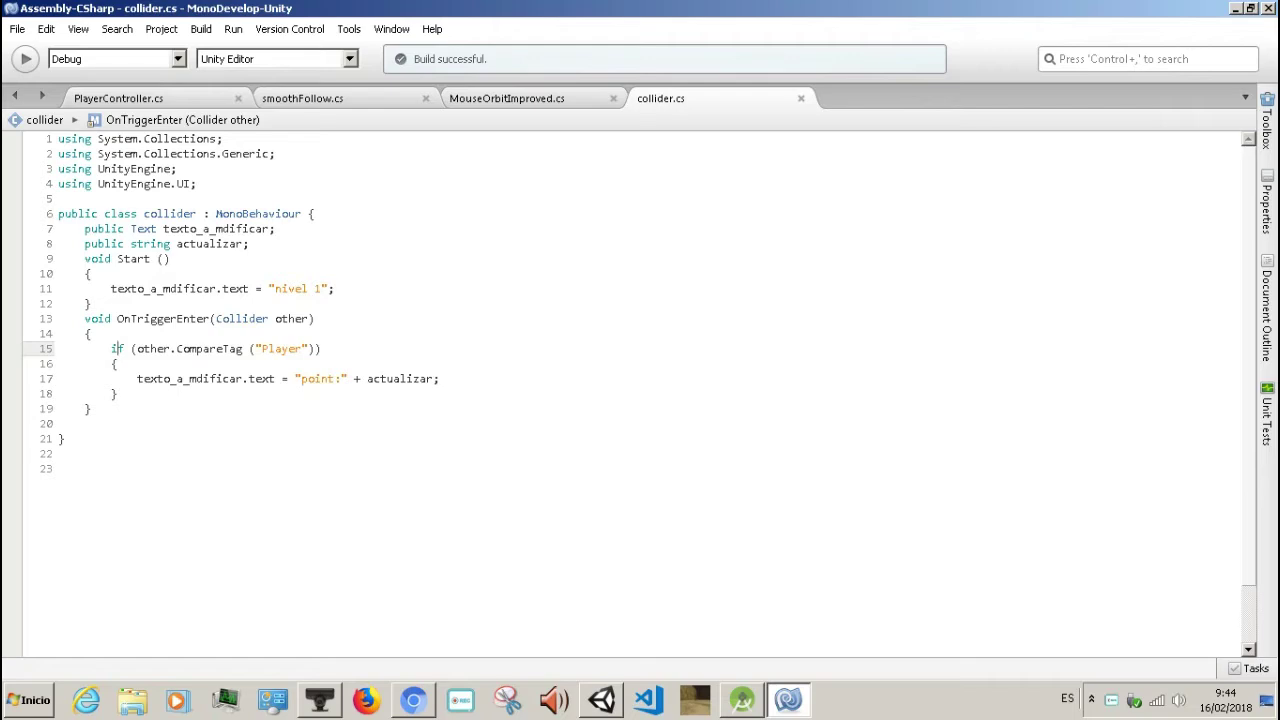
{"action": "mouse_move", "coordinate": [262, 348]}
{"action": "left_mouse_down"}
{"action": "mouse_move", "coordinate": [301, 348]}
{"action": "mouse_move", "coordinate": [203, 348]}
{"action": "left_mouse_up"}
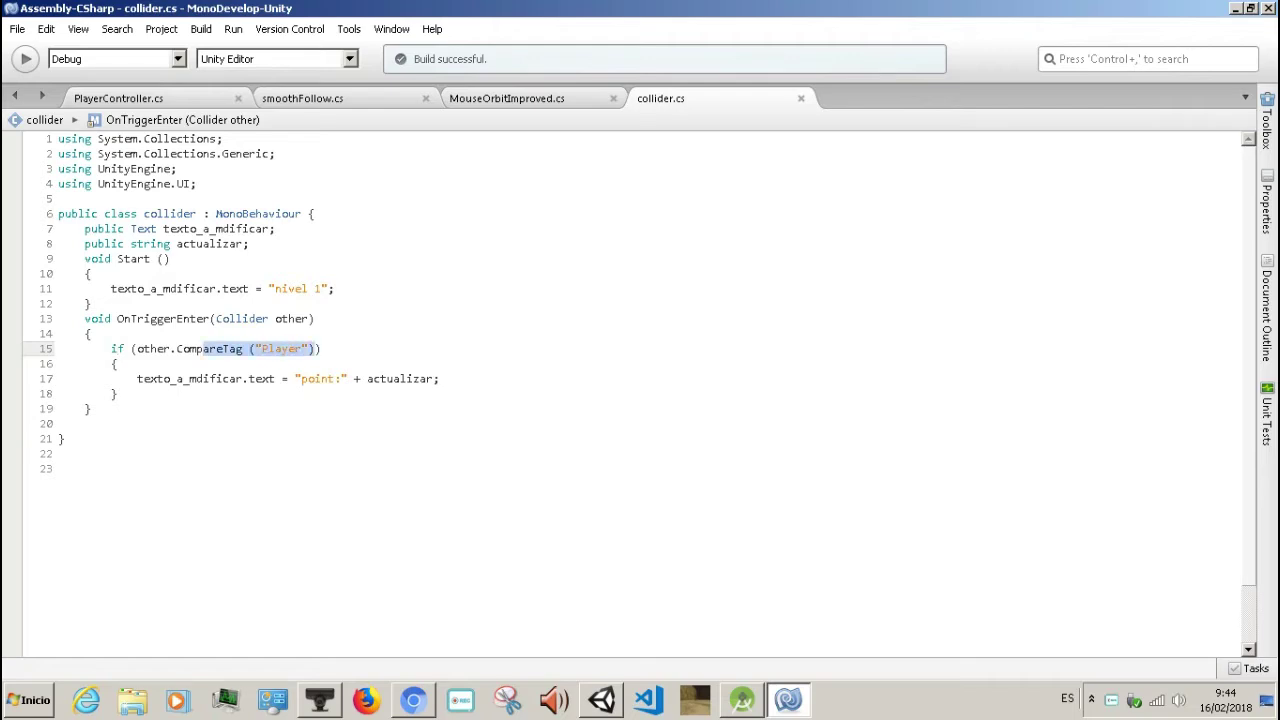
{"action": "left_click", "coordinate": [322, 348]}
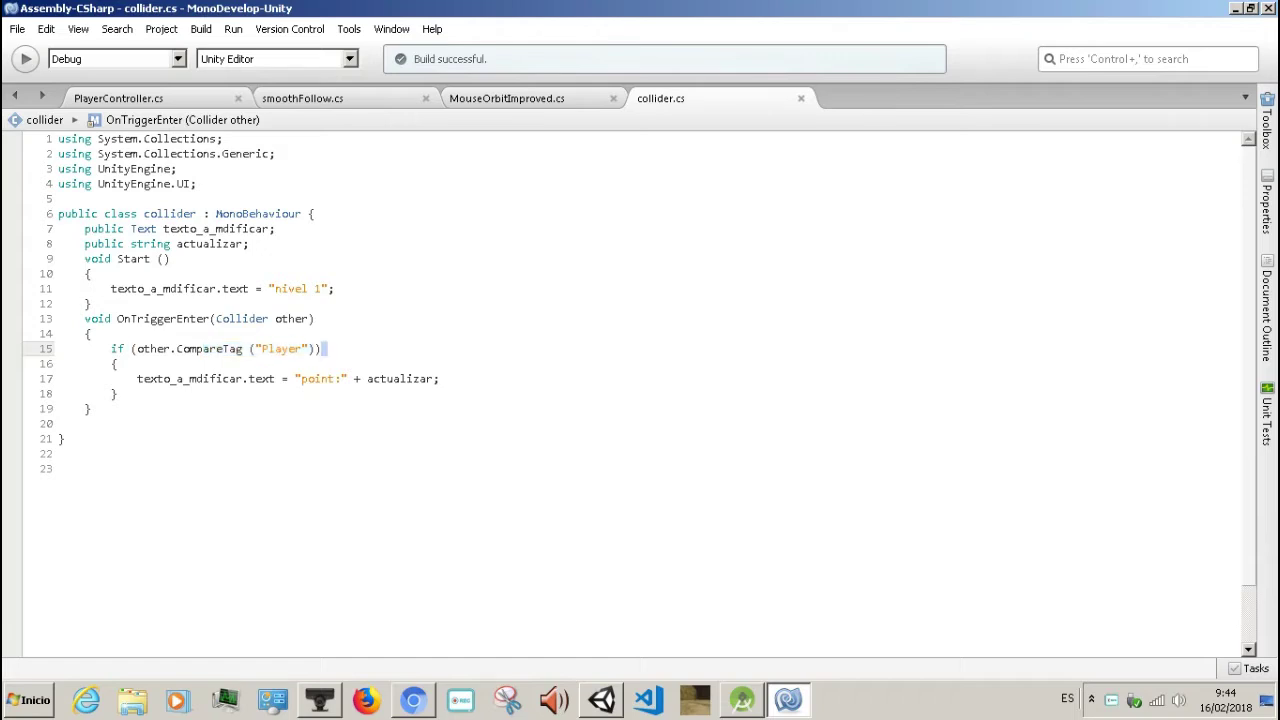
{"action": "double_click", "coordinate": [281, 348]}
{"action": "left_click", "coordinate": [328, 348]}
- Replace 'point' with 'nivel 1:' in the trigger message, then save and rebuild the script
{"action": "key", "text": "Down"}
{"action": "key", "text": "Down"}
{"action": "key", "text": "shift+Left"}
{"action": "key", "text": "shift+Left"}
{"action": "key", "text": "shift+Left"}
{"action": "key", "text": "shift+Left"}
{"action": "key", "text": "shift+Left"}
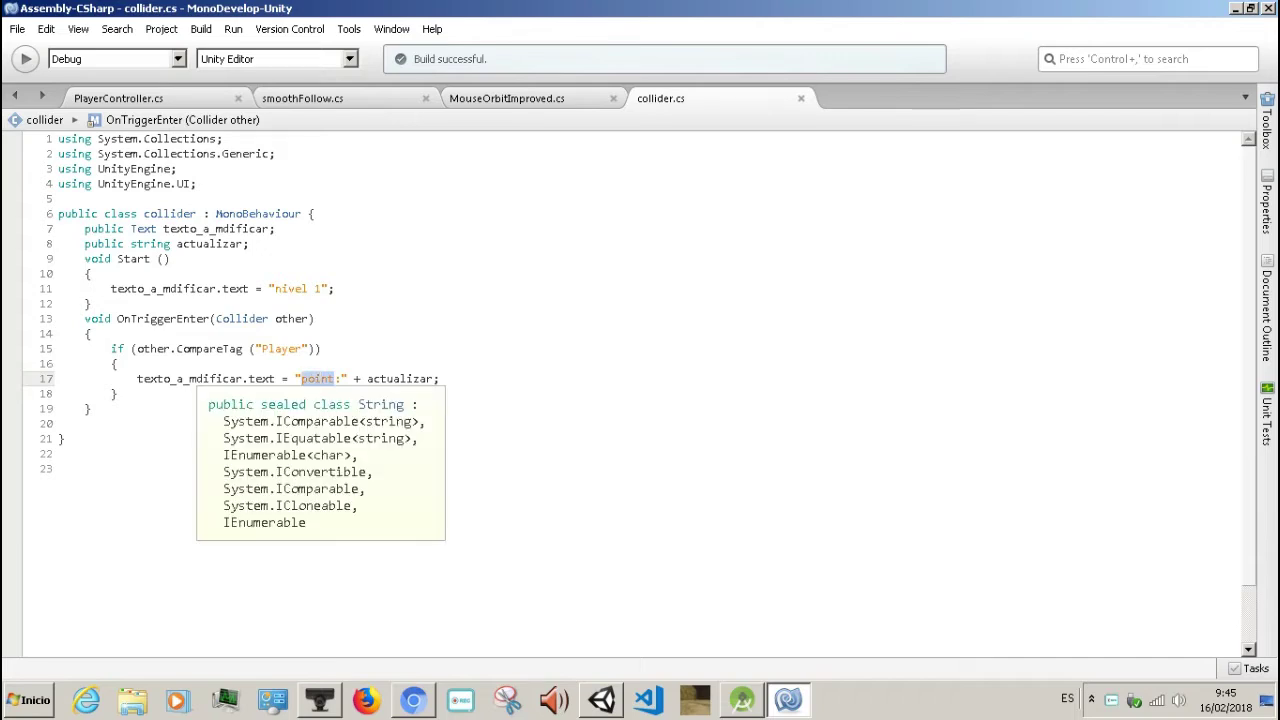
{"action": "type", "text": "nive"}
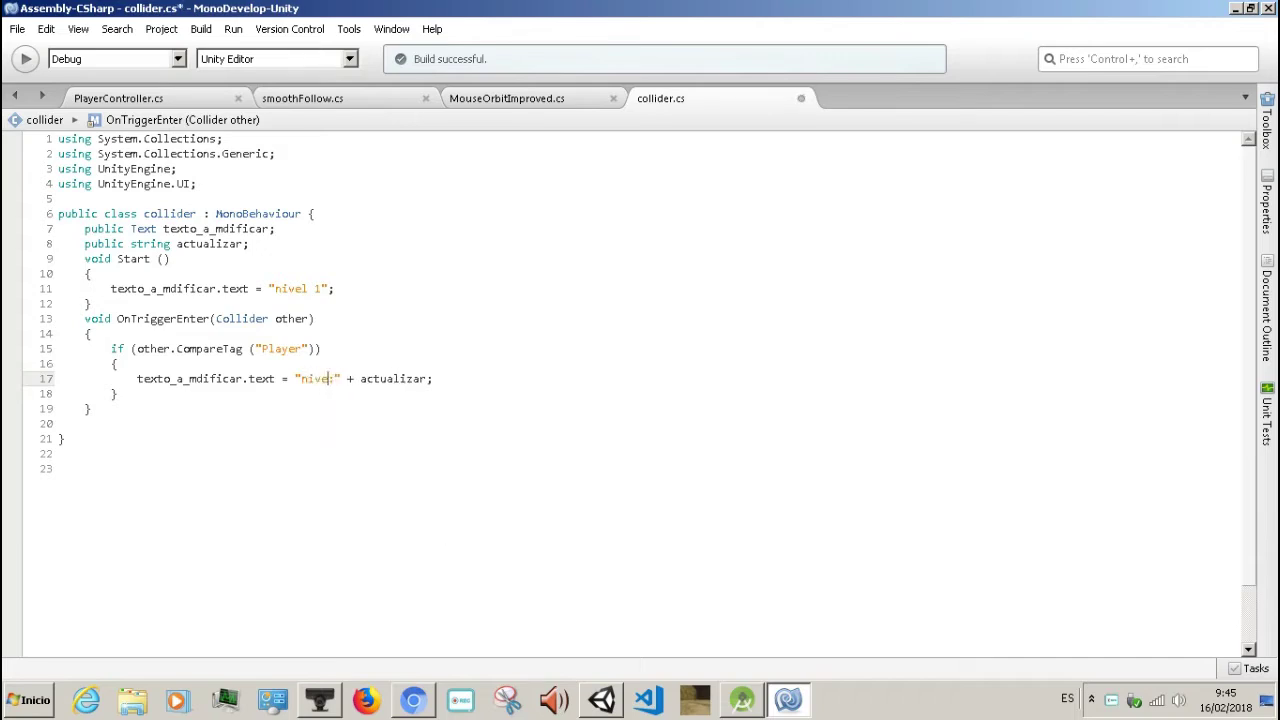
{"action": "type", "text": "l 1:"}
{"action": "key", "text": "Right"}
{"action": "key", "text": "Down"}
{"action": "key", "text": "Down"}
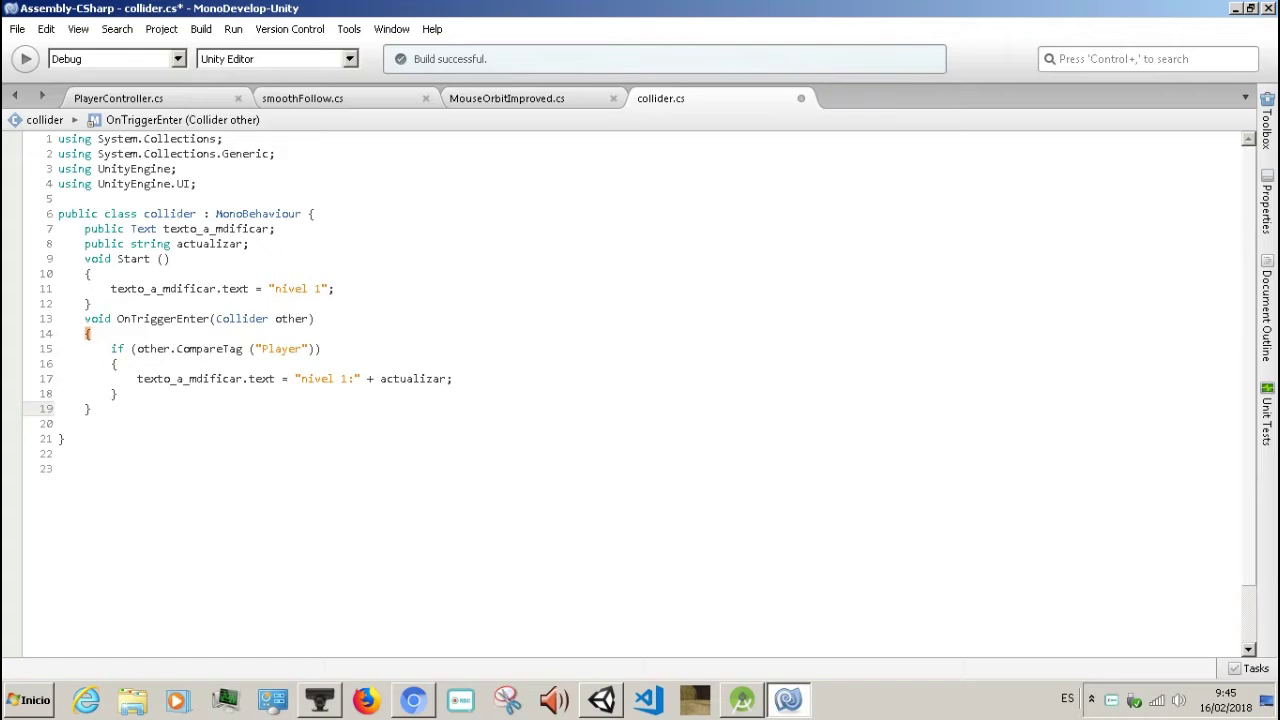
{"action": "key", "text": "Down"}
{"action": "key", "text": "Down"}
{"action": "key", "text": "Down"}
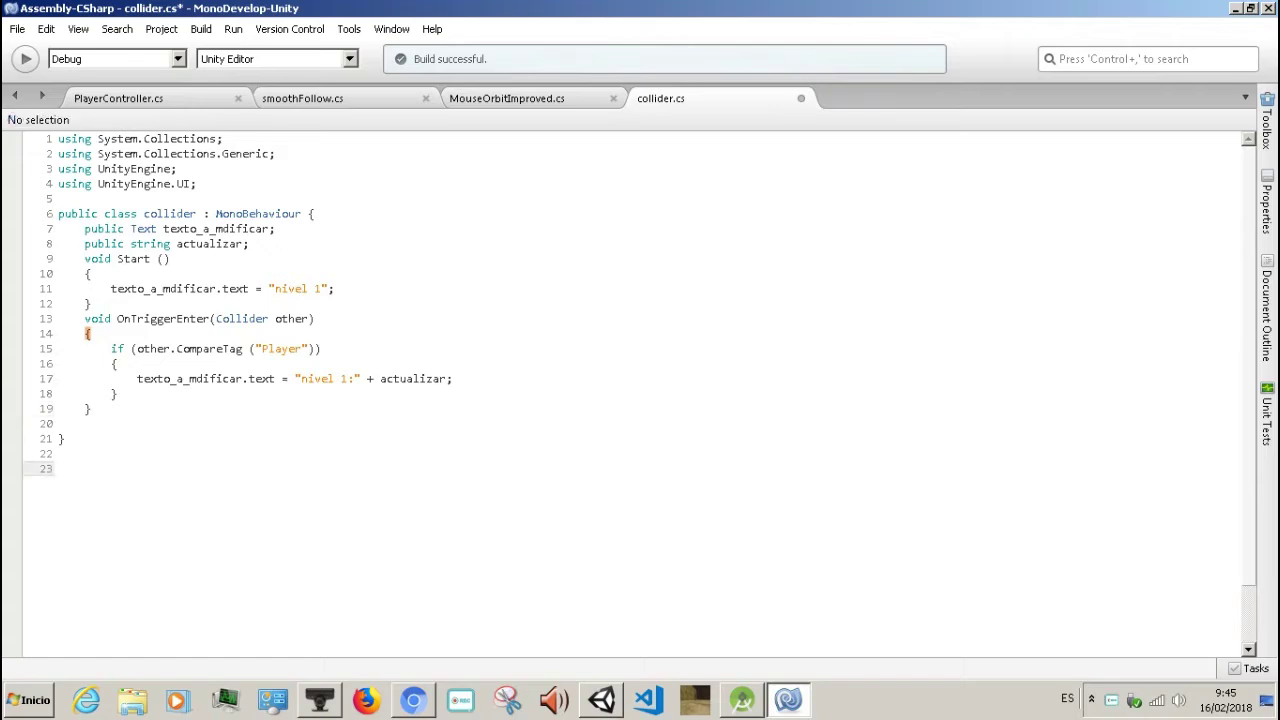
{"action": "key", "text": "F5"}
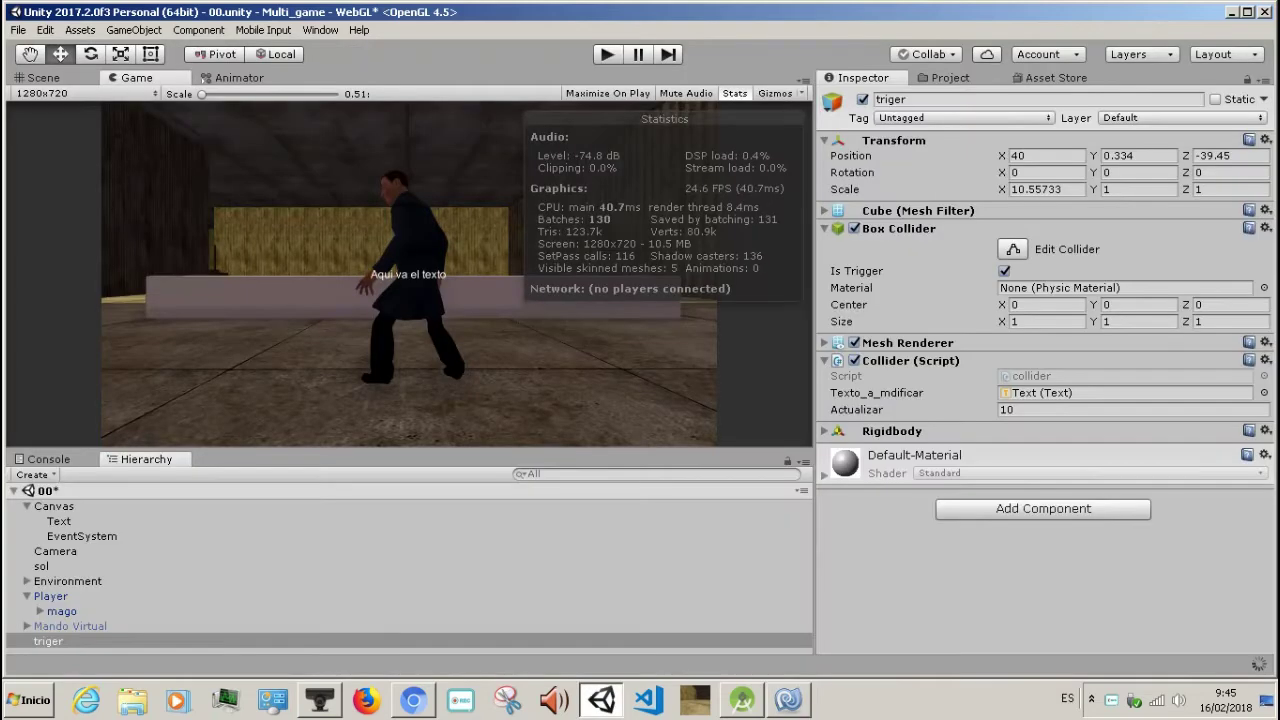
- Enter 'mundo 1' in the triger's Collider (Script) Actualizar field
{"action": "left_click", "coordinate": [1130, 409]}
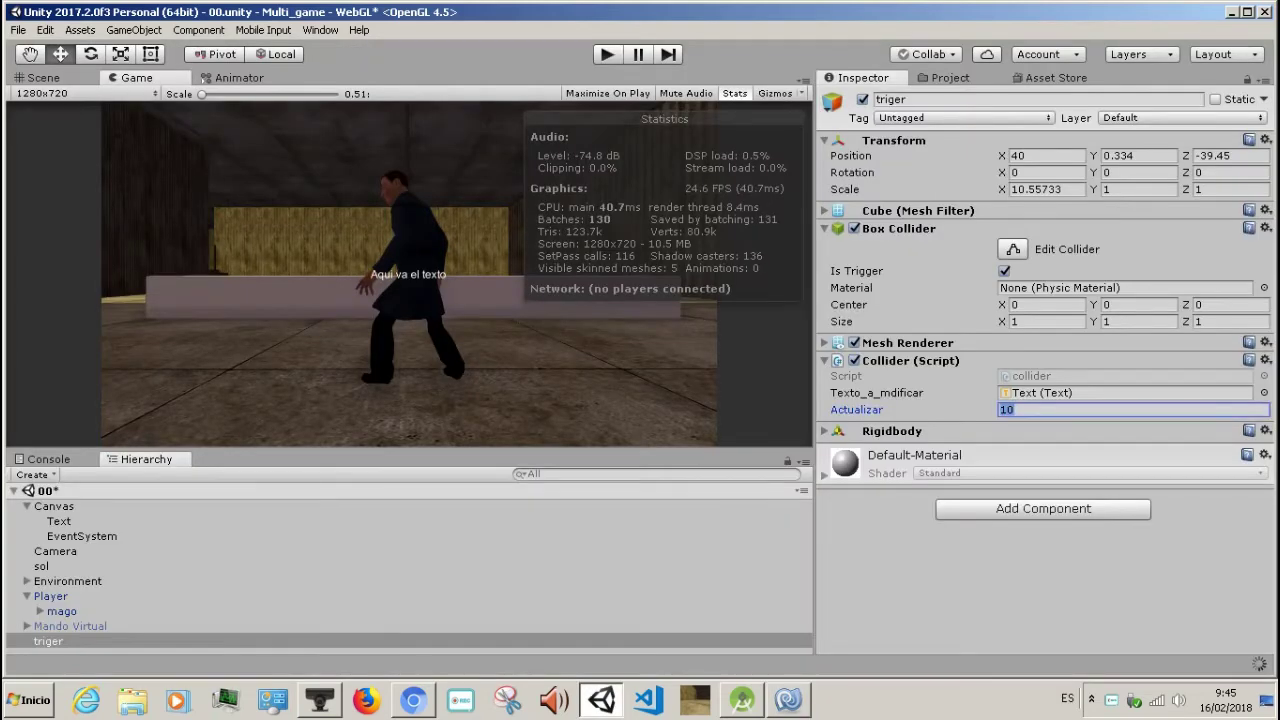
{"action": "type", "text": "mu"}
{"action": "type", "text": "ndo 1"}
{"action": "key", "text": "ctrl+p"}
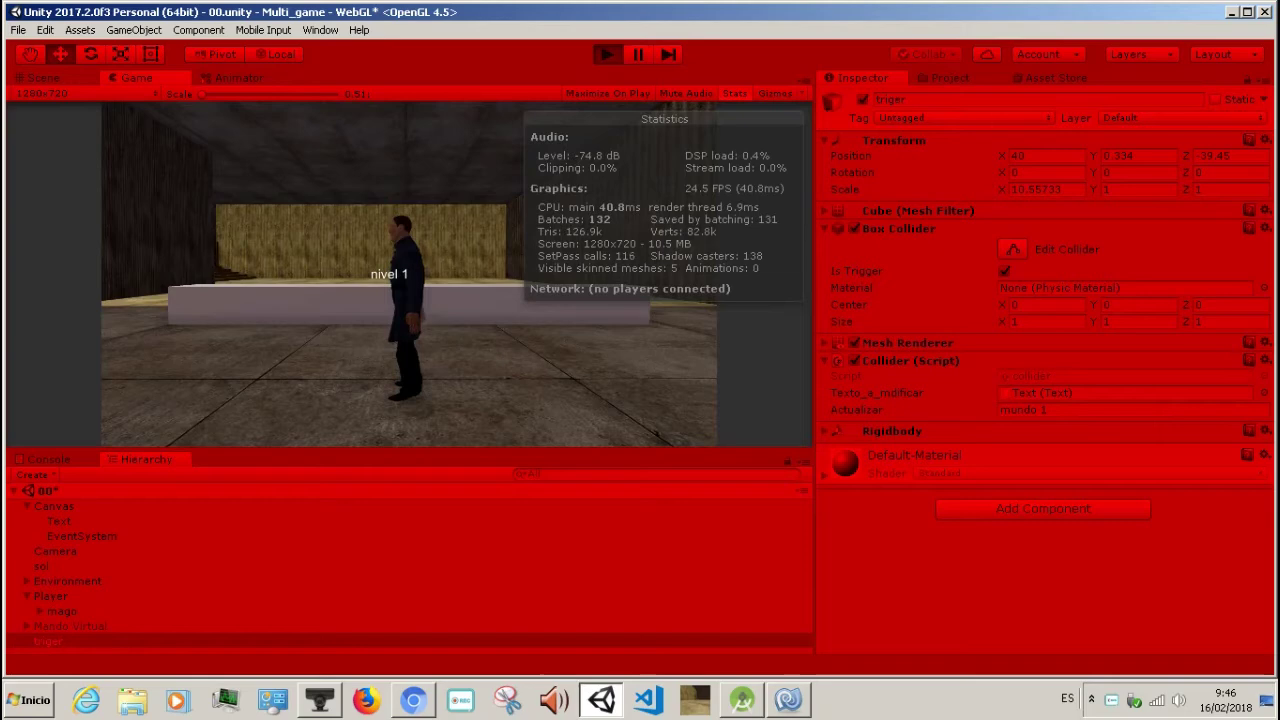
{"action": "key", "text": "w"}
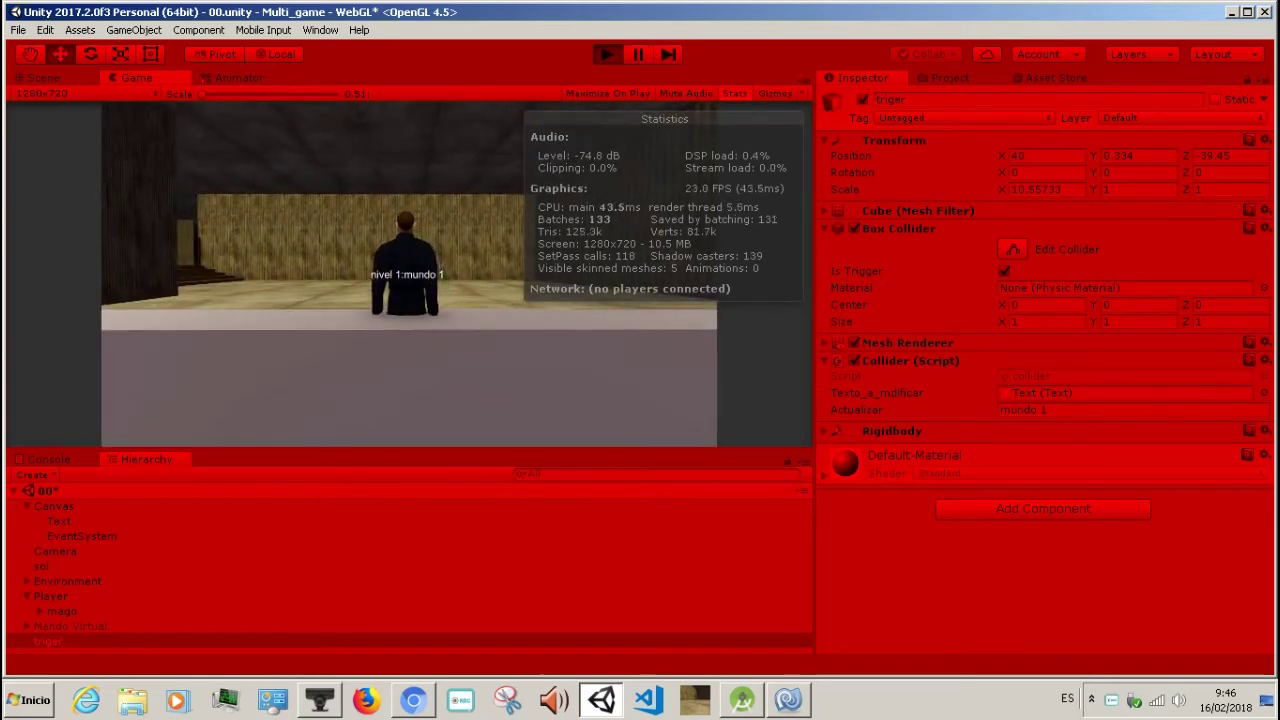
{"action": "key", "text": "a"}
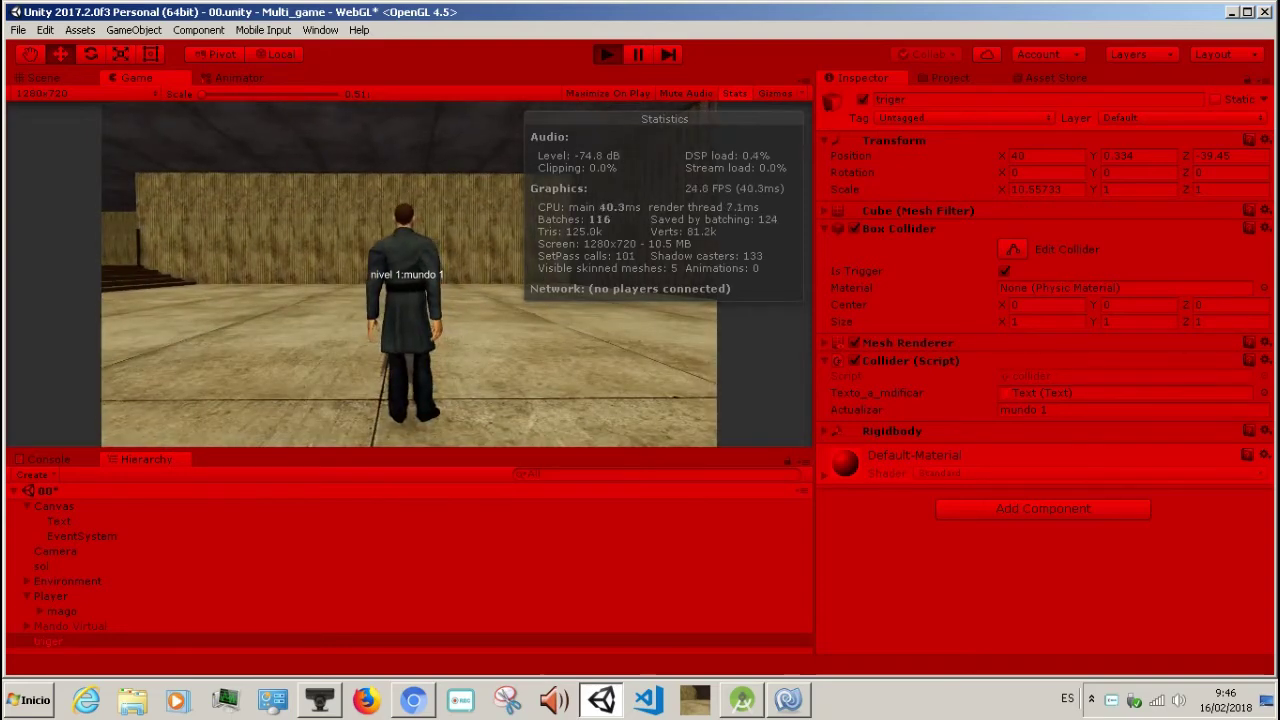
{"action": "key", "text": "ctrl+p"}
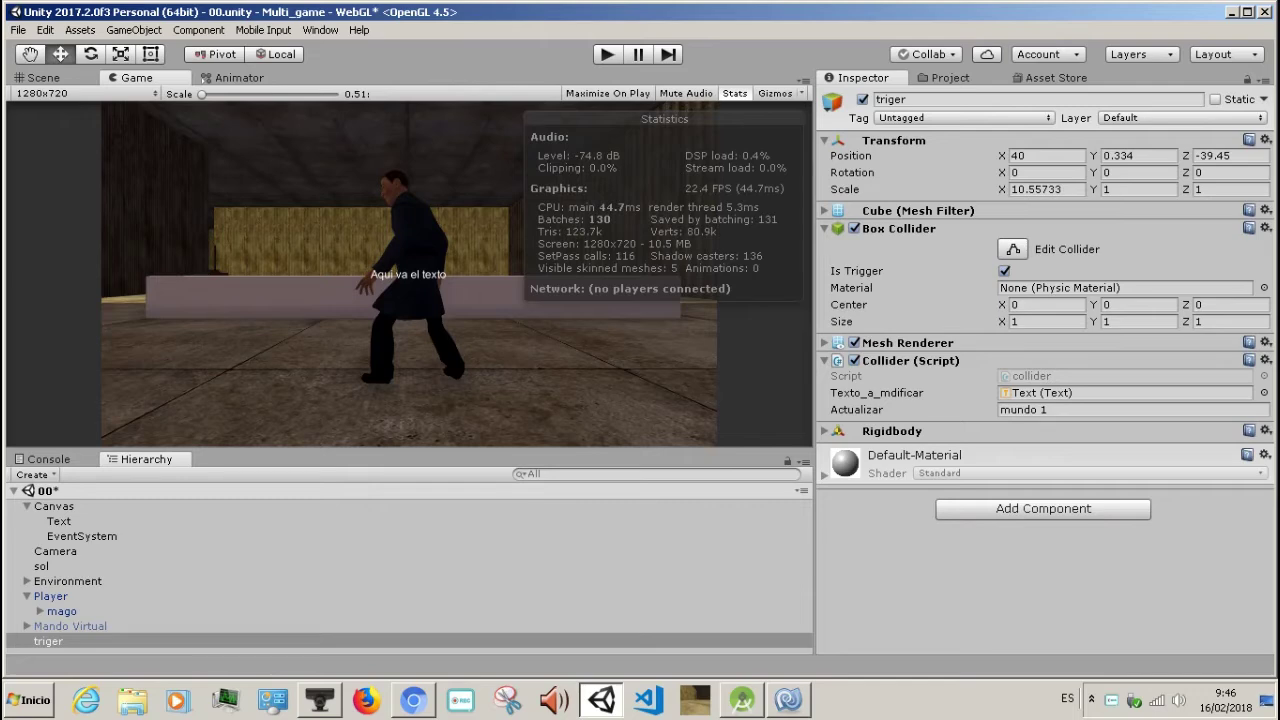
- Duplicate triger and move the triger (1) copy along Z to -22.74
{"action": "left_click", "coordinate": [48, 641]}
{"action": "right_click", "coordinate": [94, 641]}
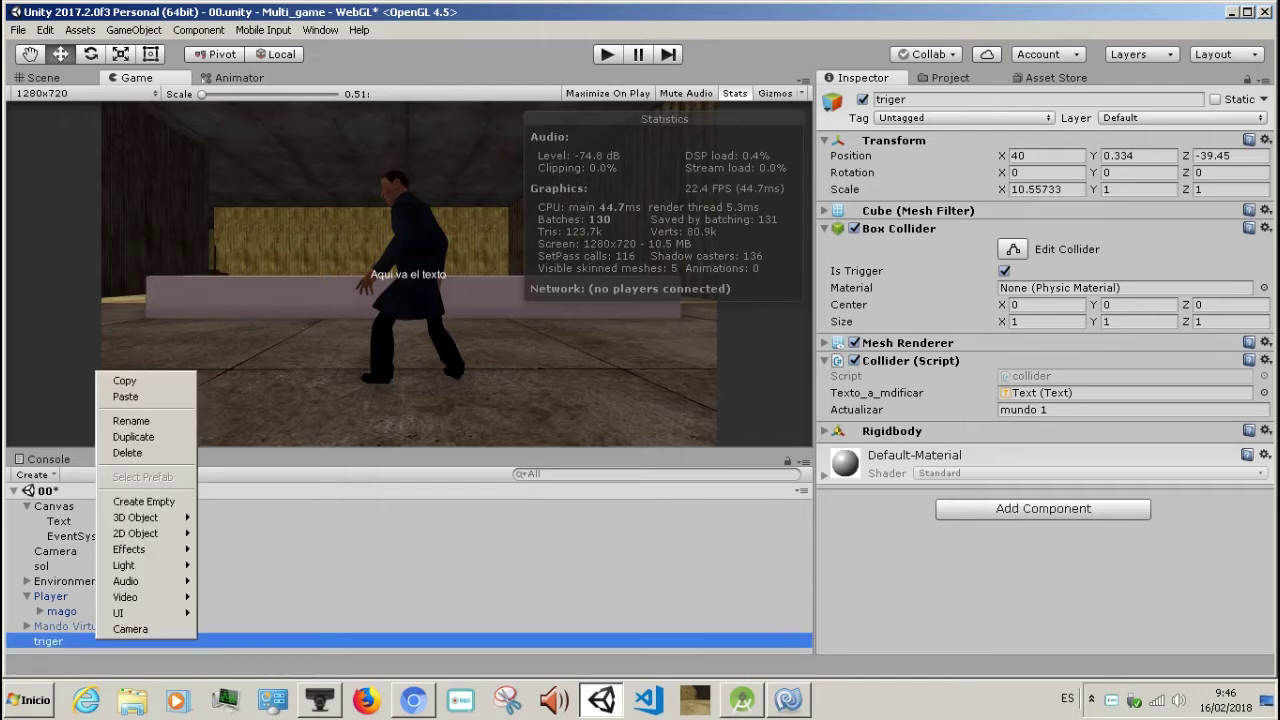
{"action": "left_click", "coordinate": [120, 437]}
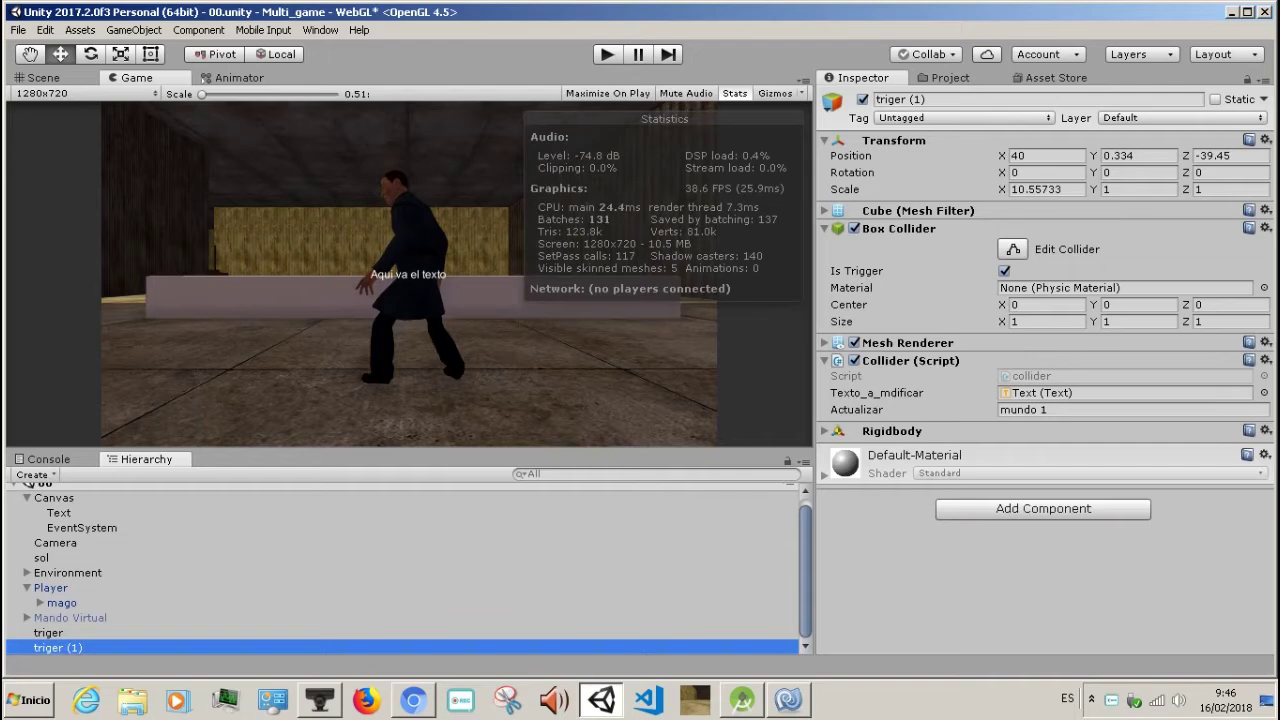
{"action": "key", "text": "ctrl+1"}
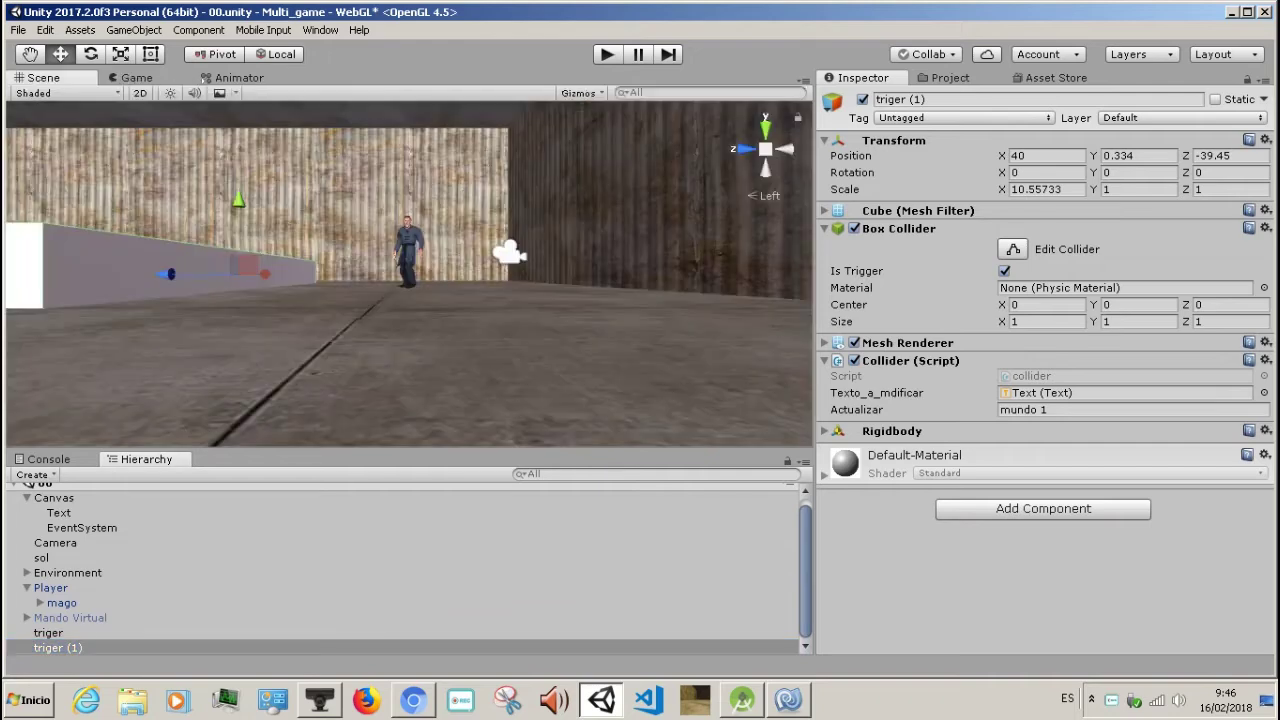
{"action": "left_click_drag", "start_coordinate": [165, 274], "coordinate": [6, 270]}
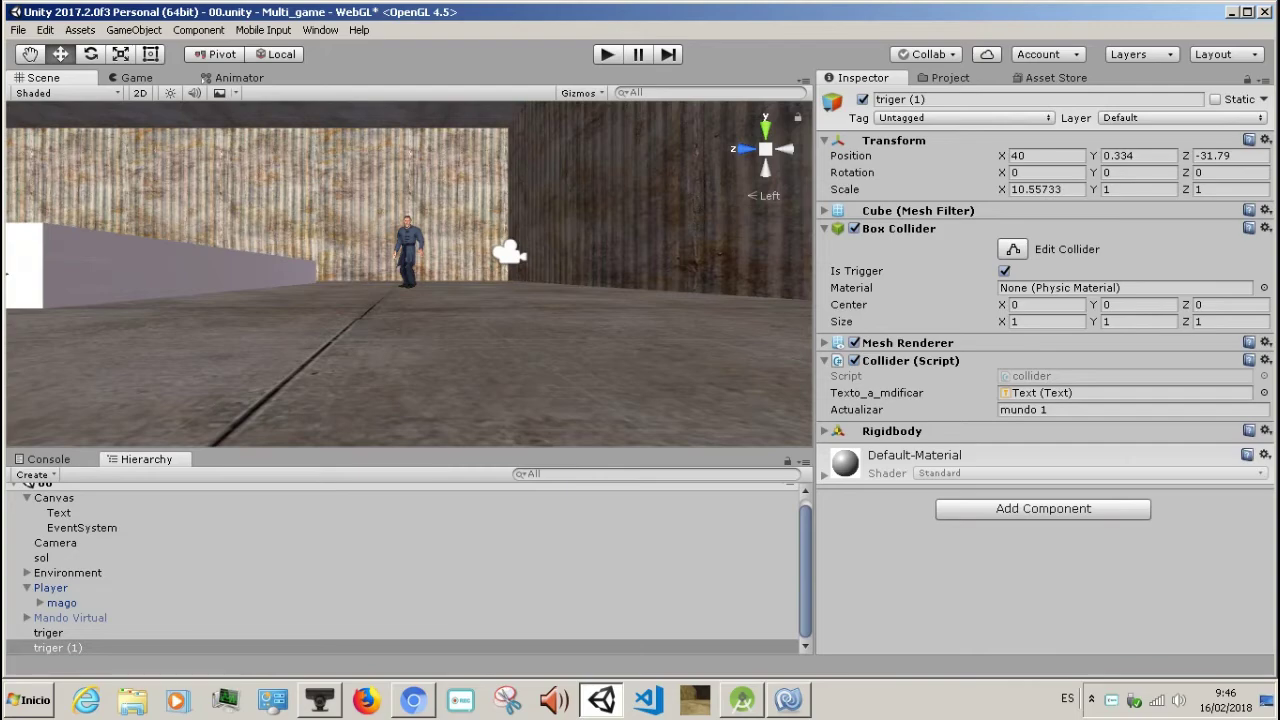
{"action": "double_click", "coordinate": [57, 647]}
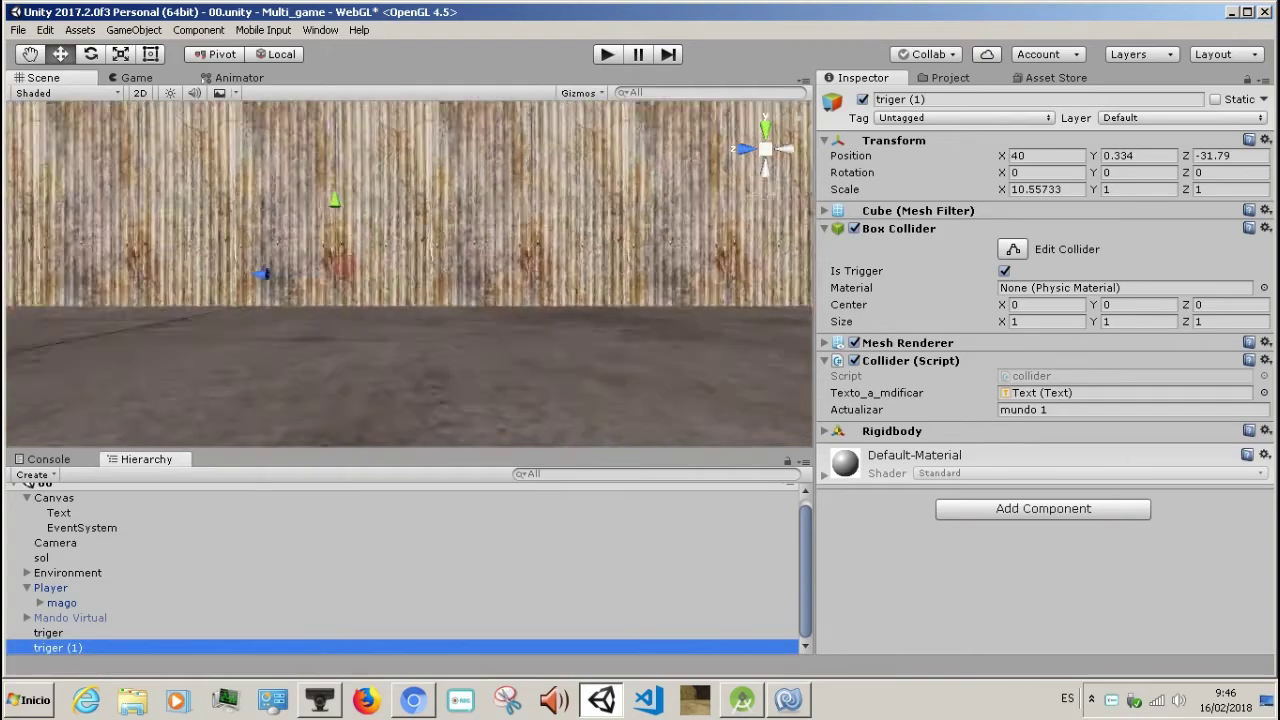
{"action": "left_click_drag", "start_coordinate": [336, 274], "coordinate": [140, 274]}
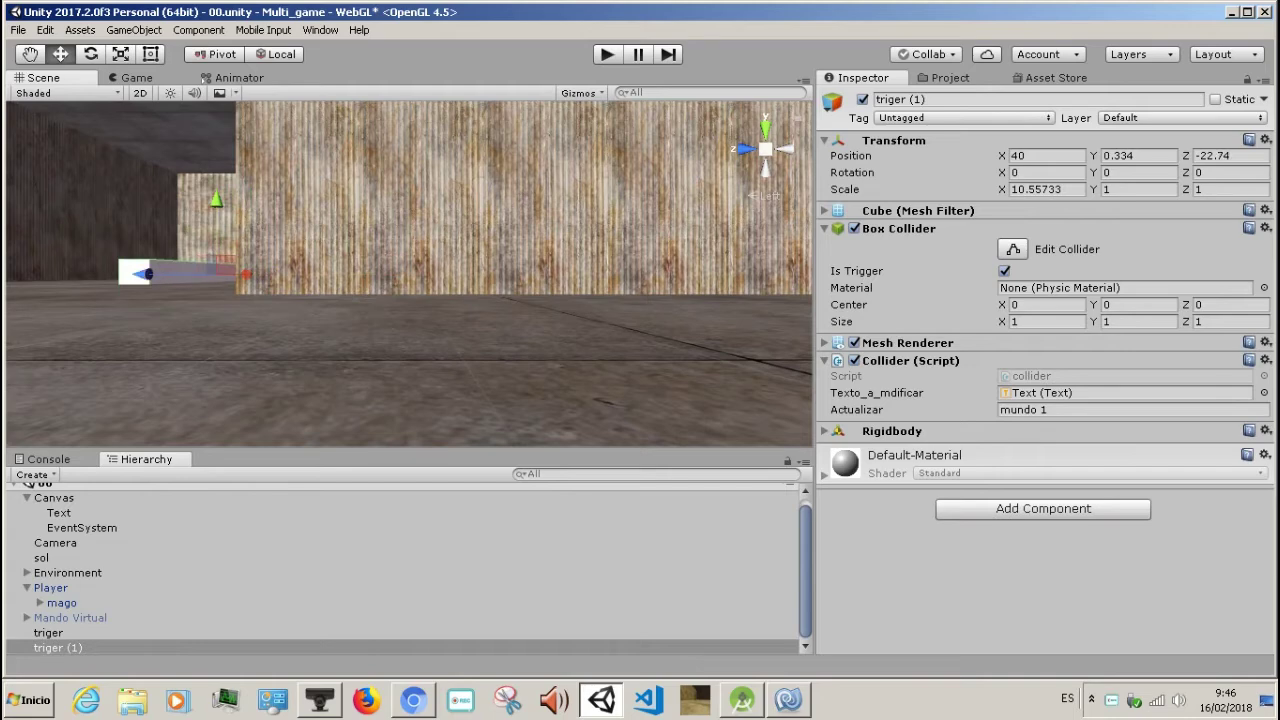
- Change the copy's Actualizar value to 'mundo 2' and start a test run
{"action": "double_click", "coordinate": [1043, 409]}
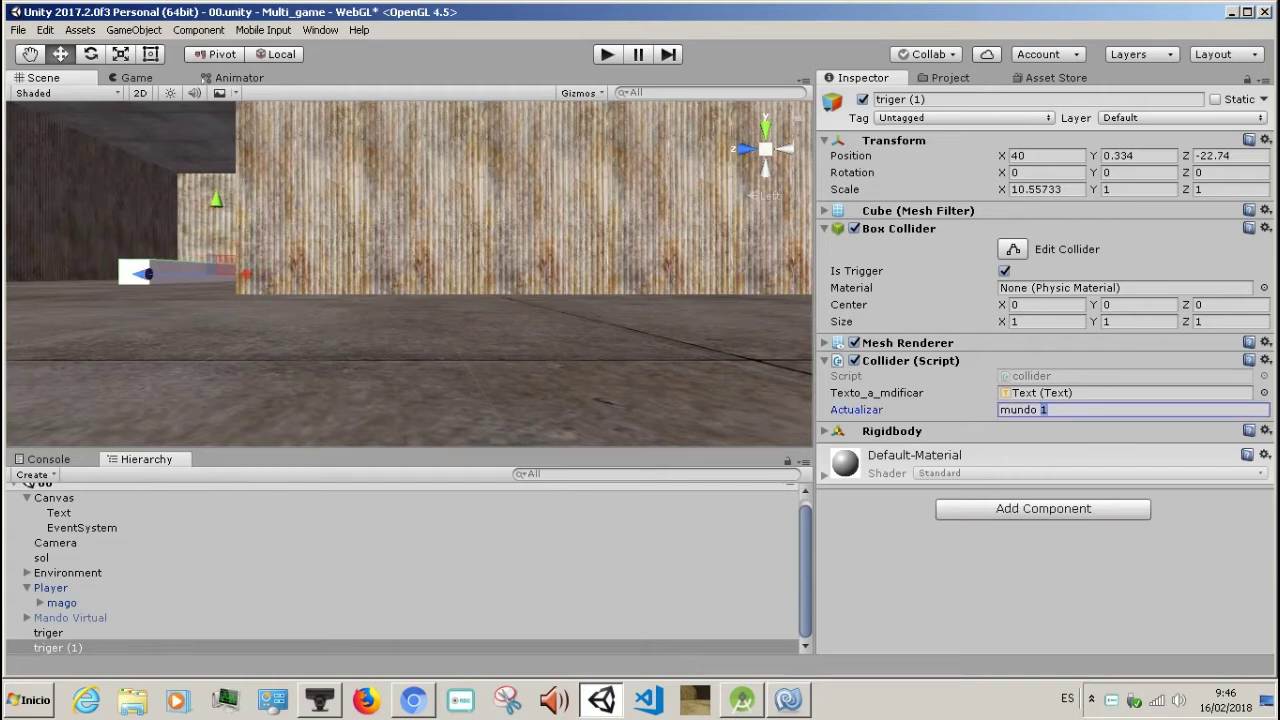
{"action": "type", "text": "2"}
{"action": "key", "text": "ctrl+p"}
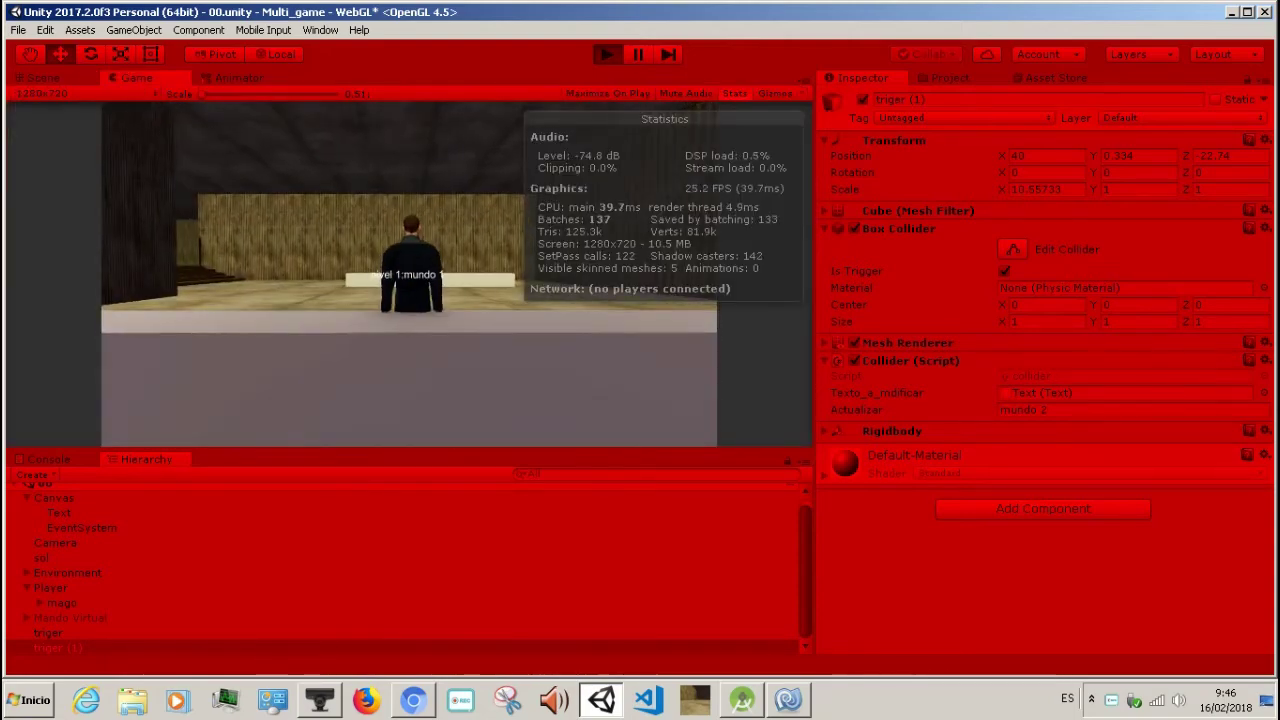
- Walk the player with W and S into the second trigger so the label reads 'nivel 1:mundo 2', then stop play
{"action": "key", "text": "w"}
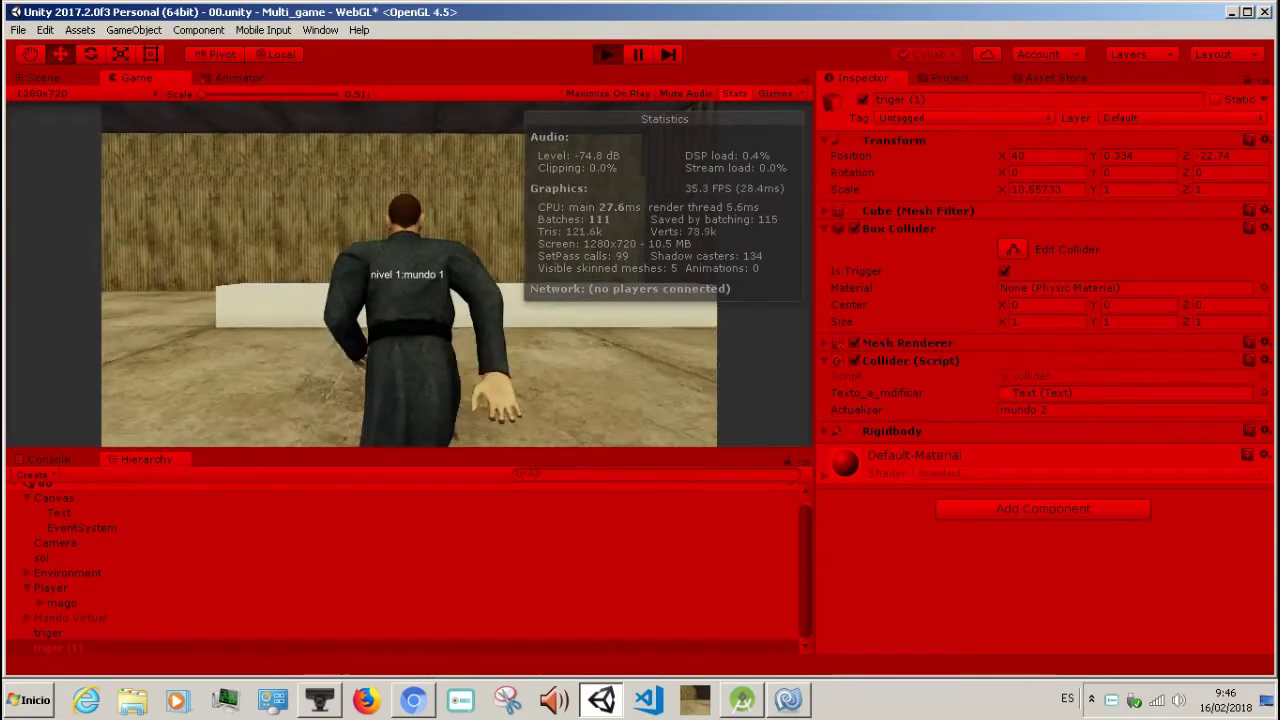
{"action": "key", "text": "s"}
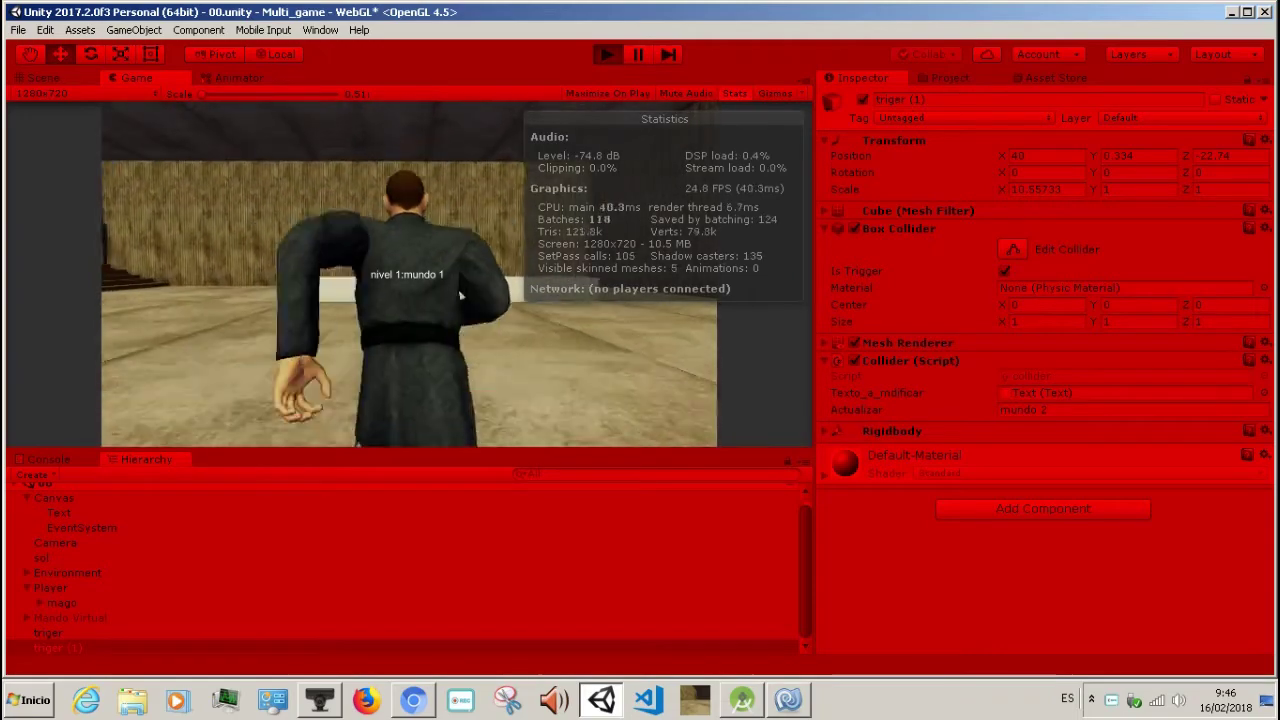
{"action": "key", "text": "w"}
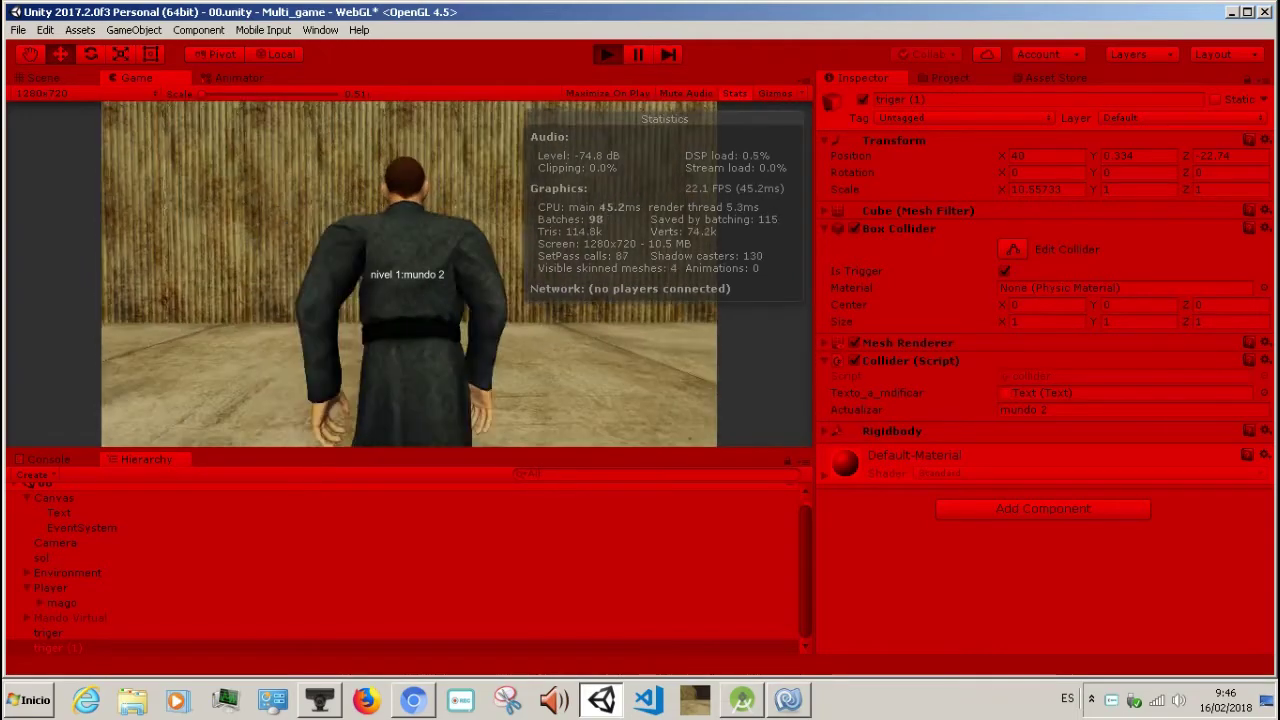
{"action": "key", "text": "s"}
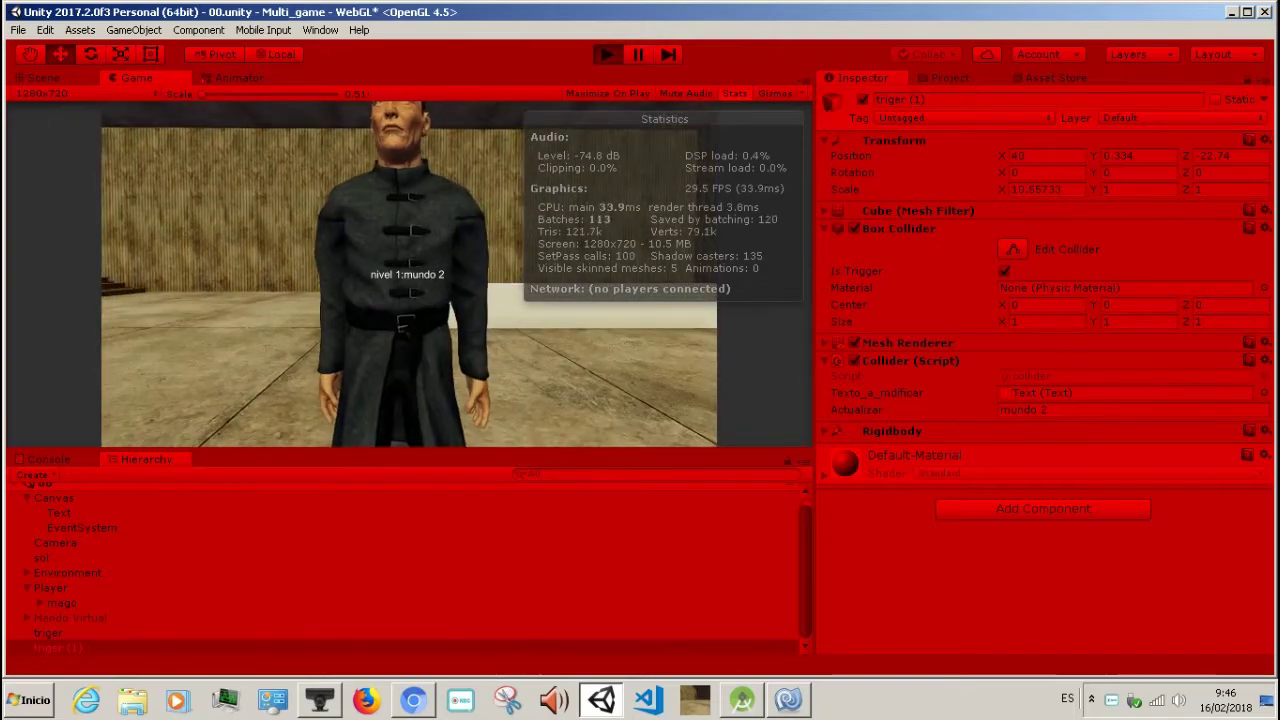
{"action": "key", "text": "w"}
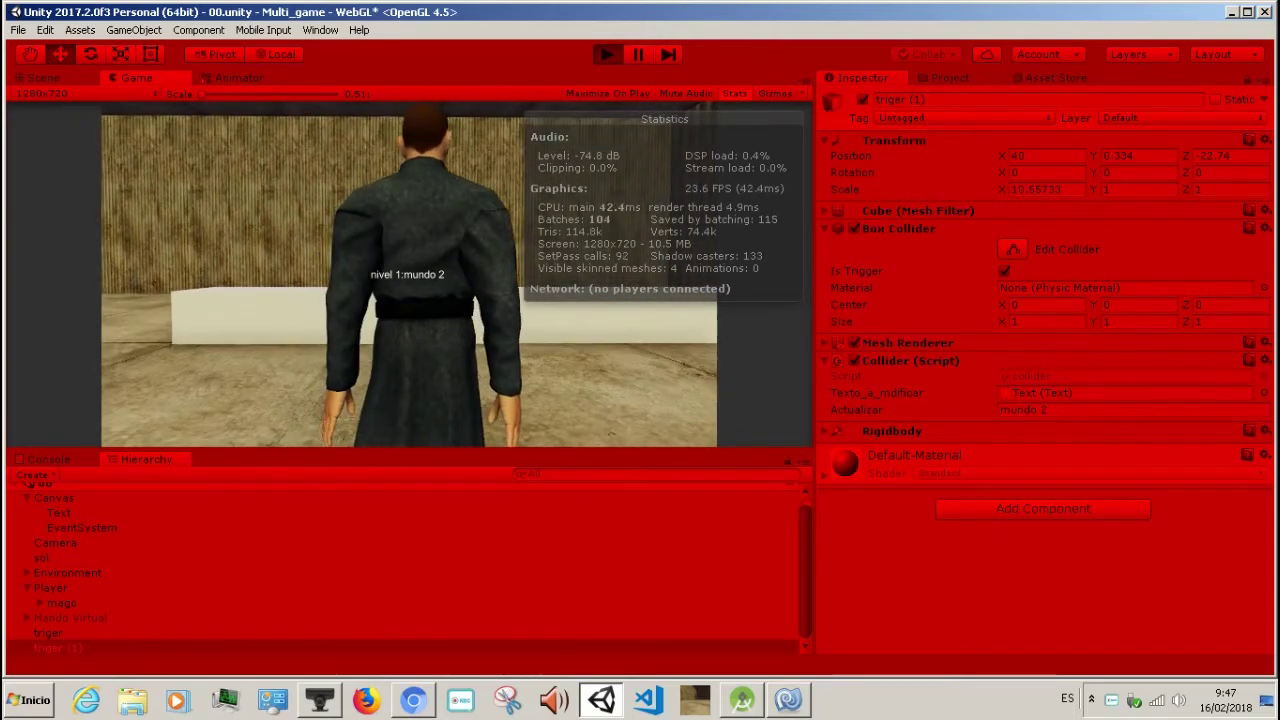
{"action": "key", "text": "s"}
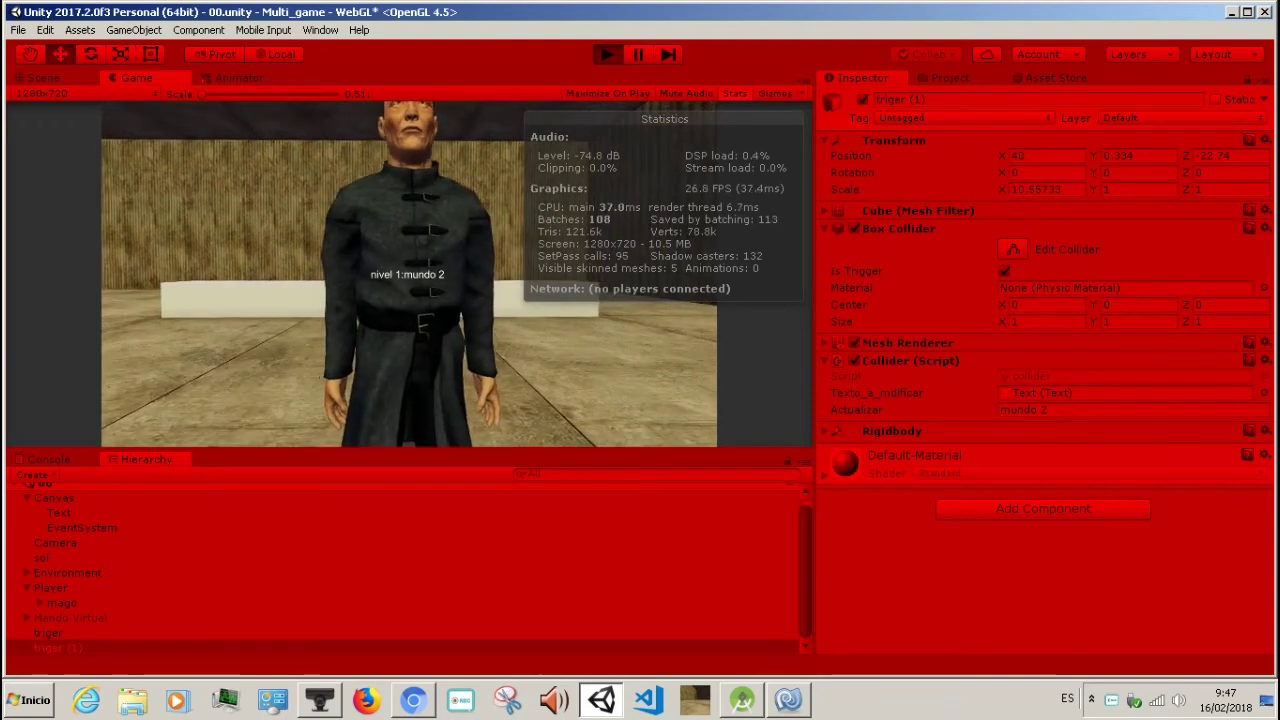
{"action": "key", "text": "ctrl+p"}
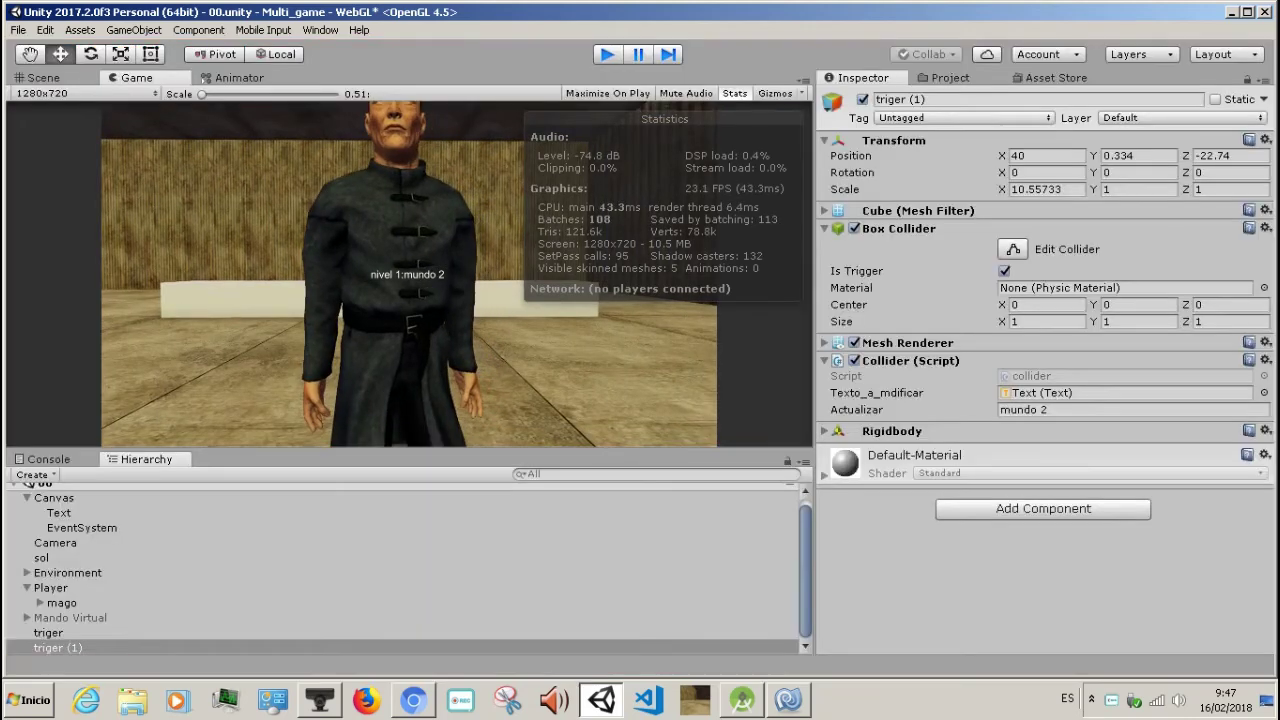
- Remove the 'nivel 1:' prefix from the label assignment on line 17 and save collider.cs
{"action": "key", "text": "alt+Tab"}
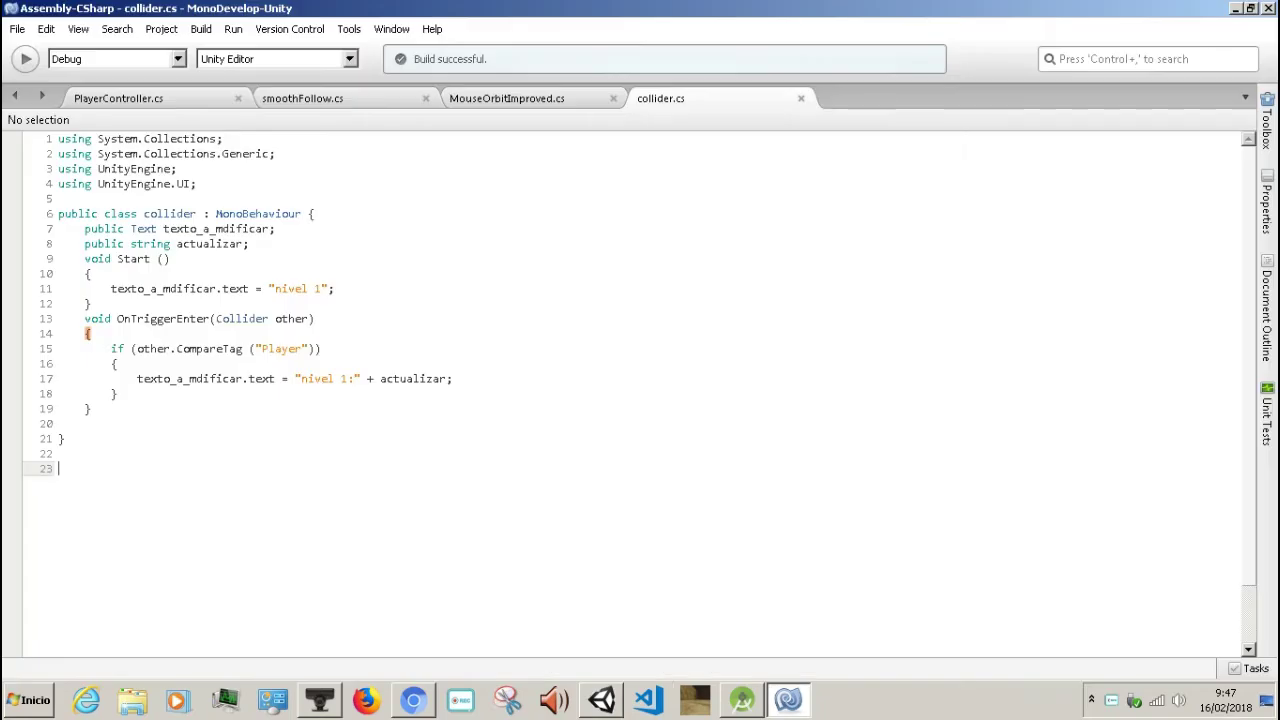
{"action": "left_click", "coordinate": [319, 699]}
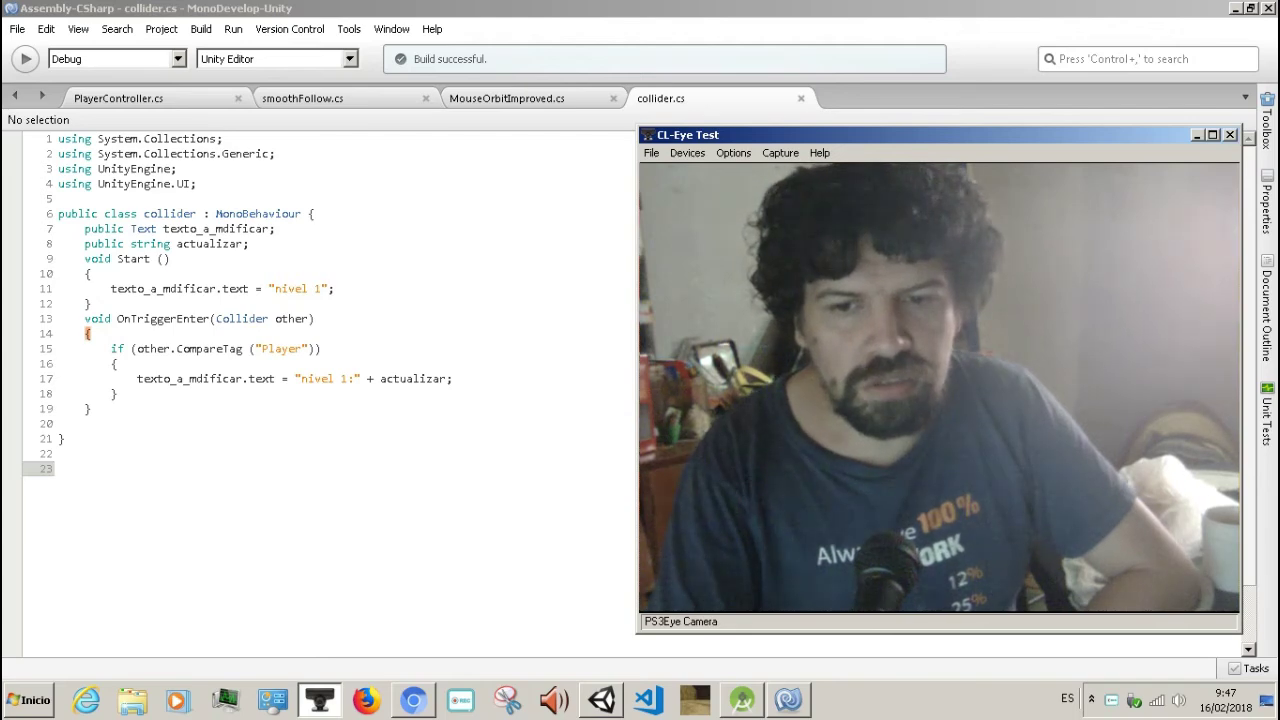
{"action": "left_click", "coordinate": [370, 378]}
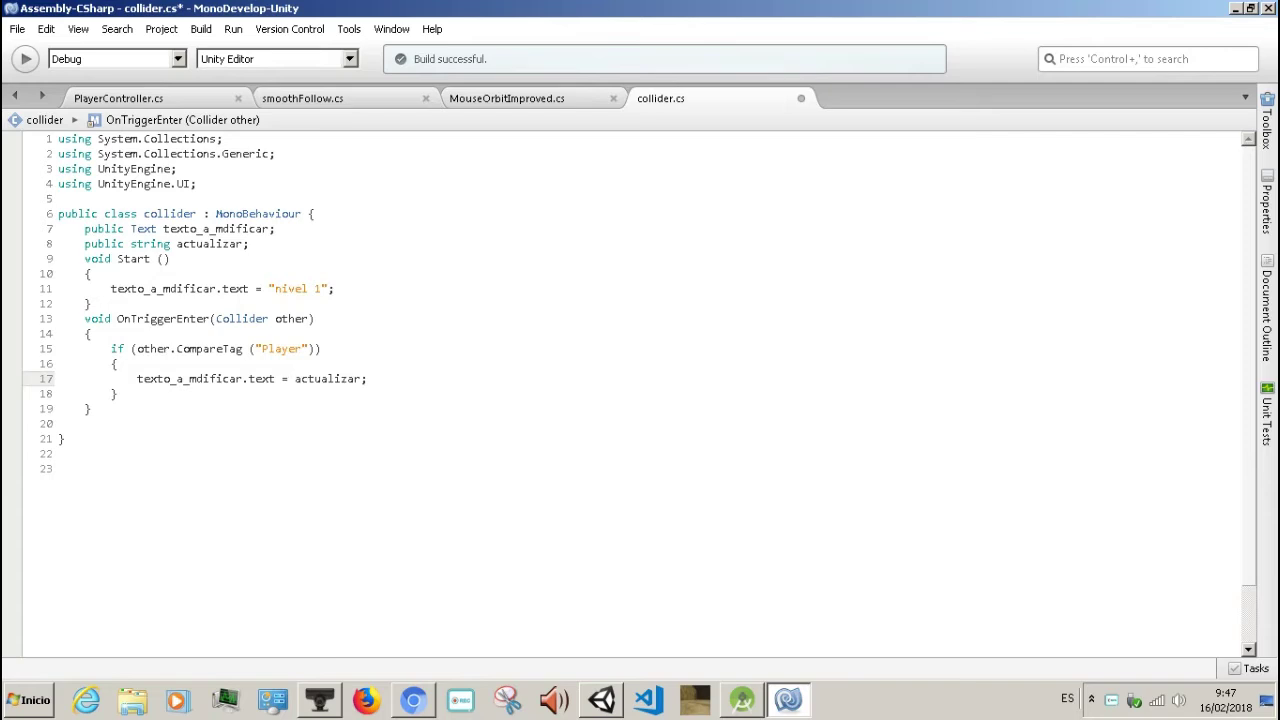
{"action": "key", "text": "F8"}
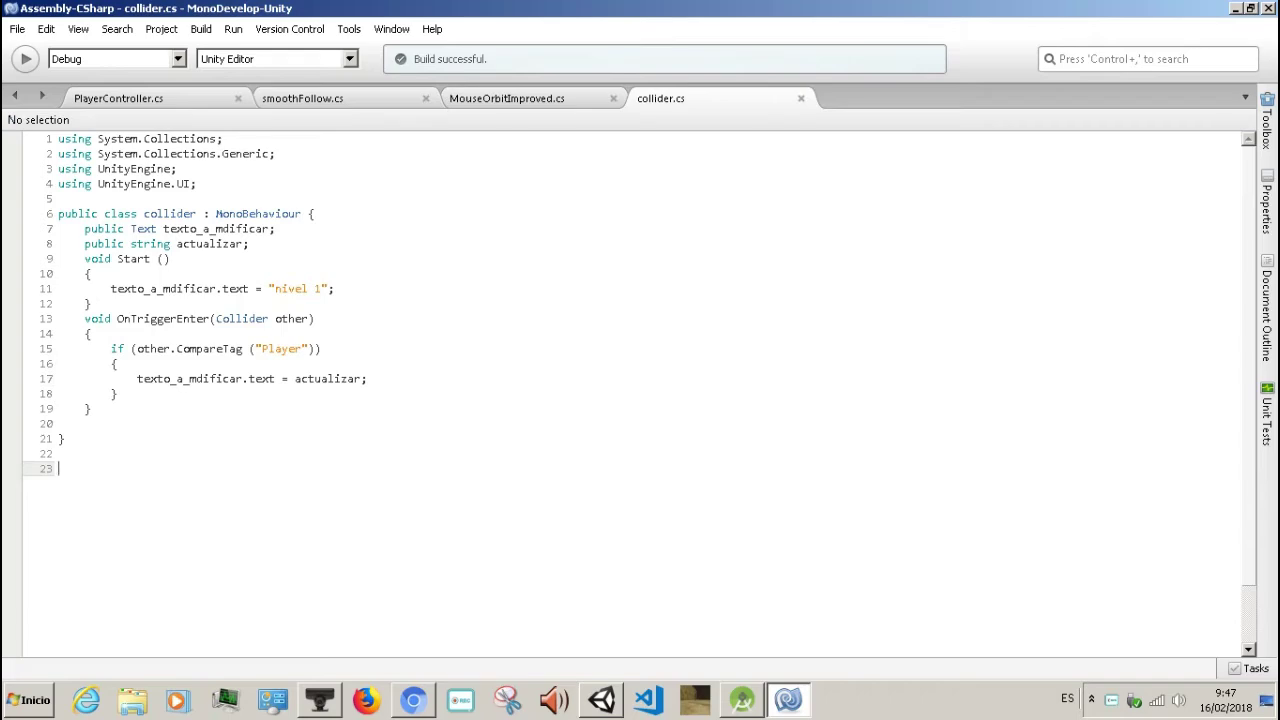
- Check the OnTriggerEnter documentation, then return to Unity and start a test run
{"action": "left_click", "coordinate": [413, 700]}
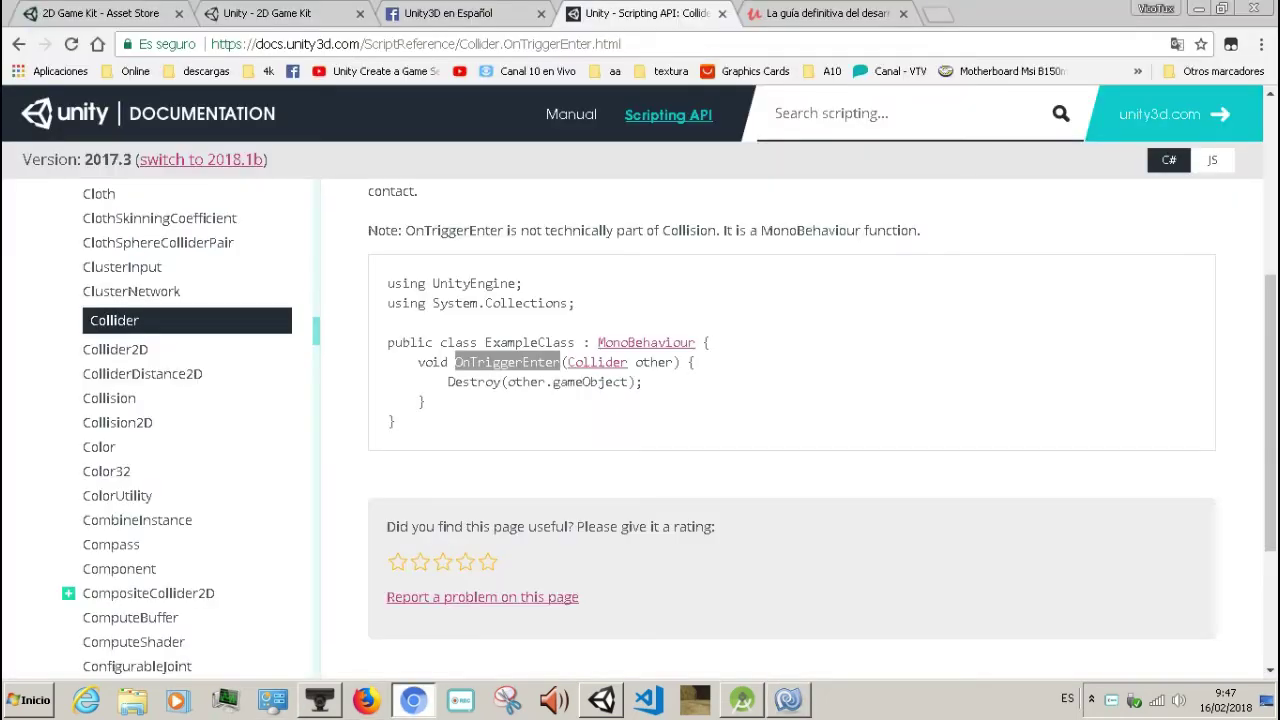
{"action": "left_click", "coordinate": [320, 700]}
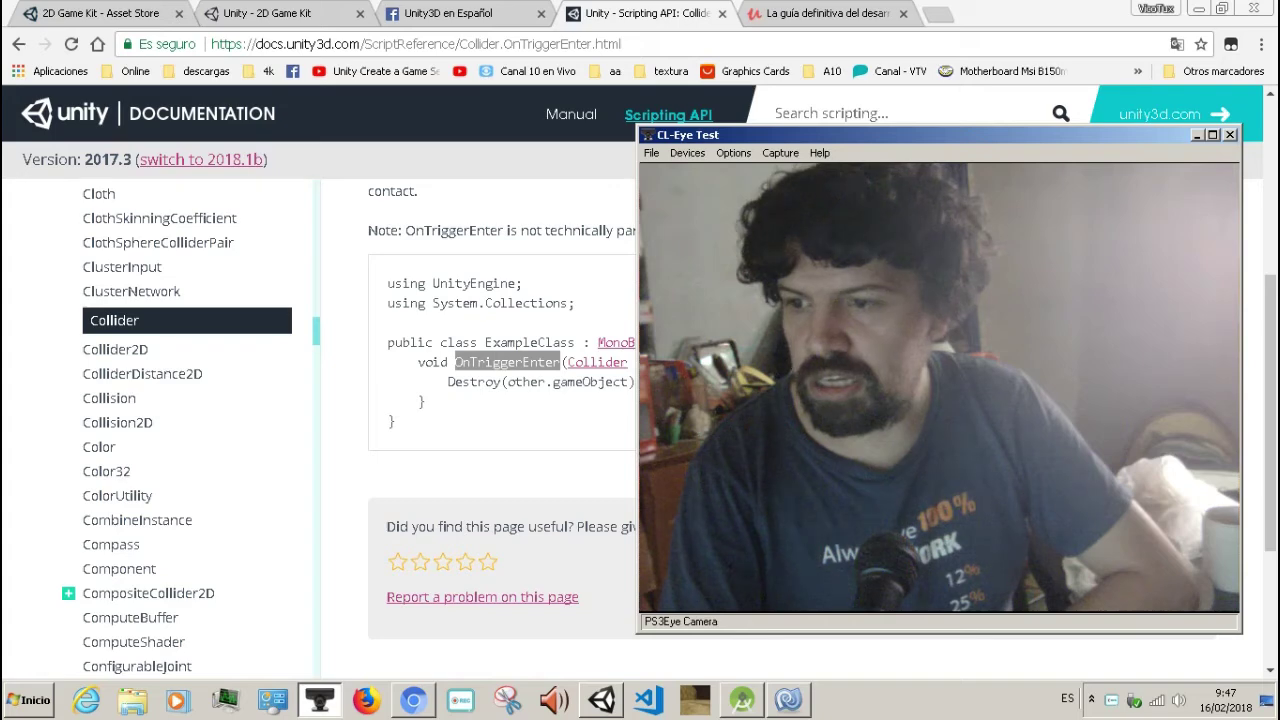
{"action": "left_click", "coordinate": [601, 700]}
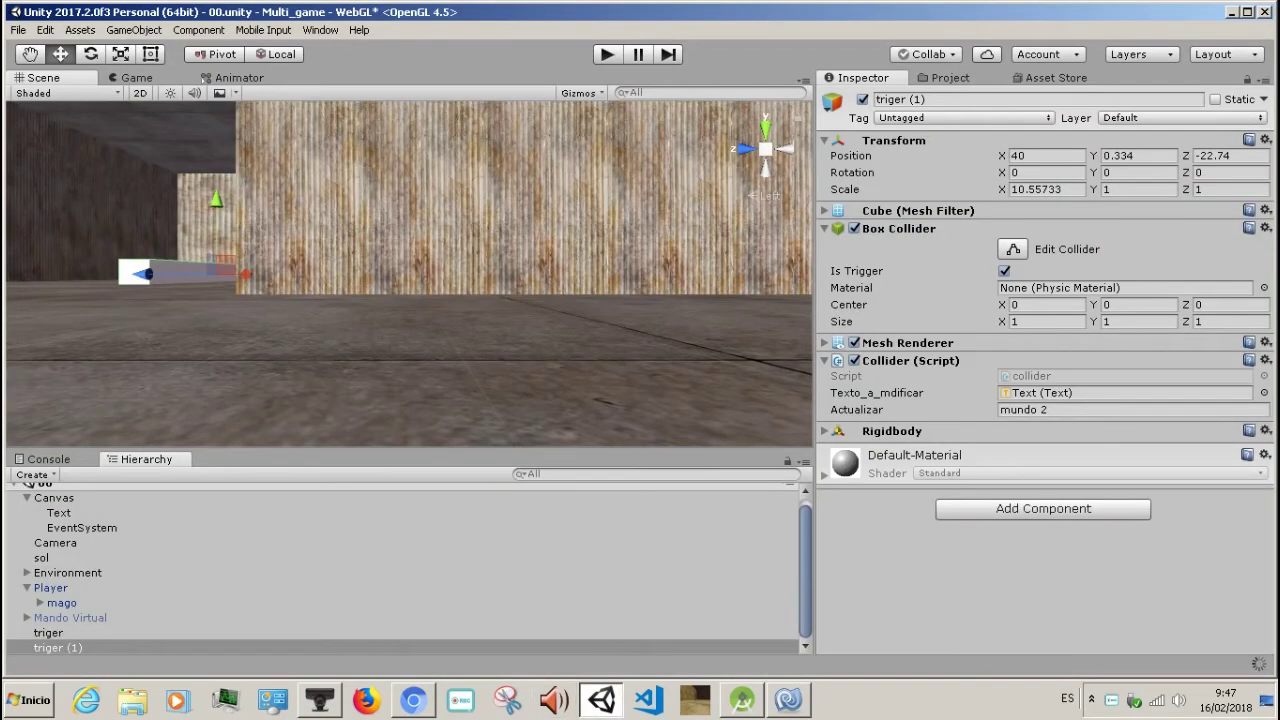
{"action": "left_click", "coordinate": [607, 54]}
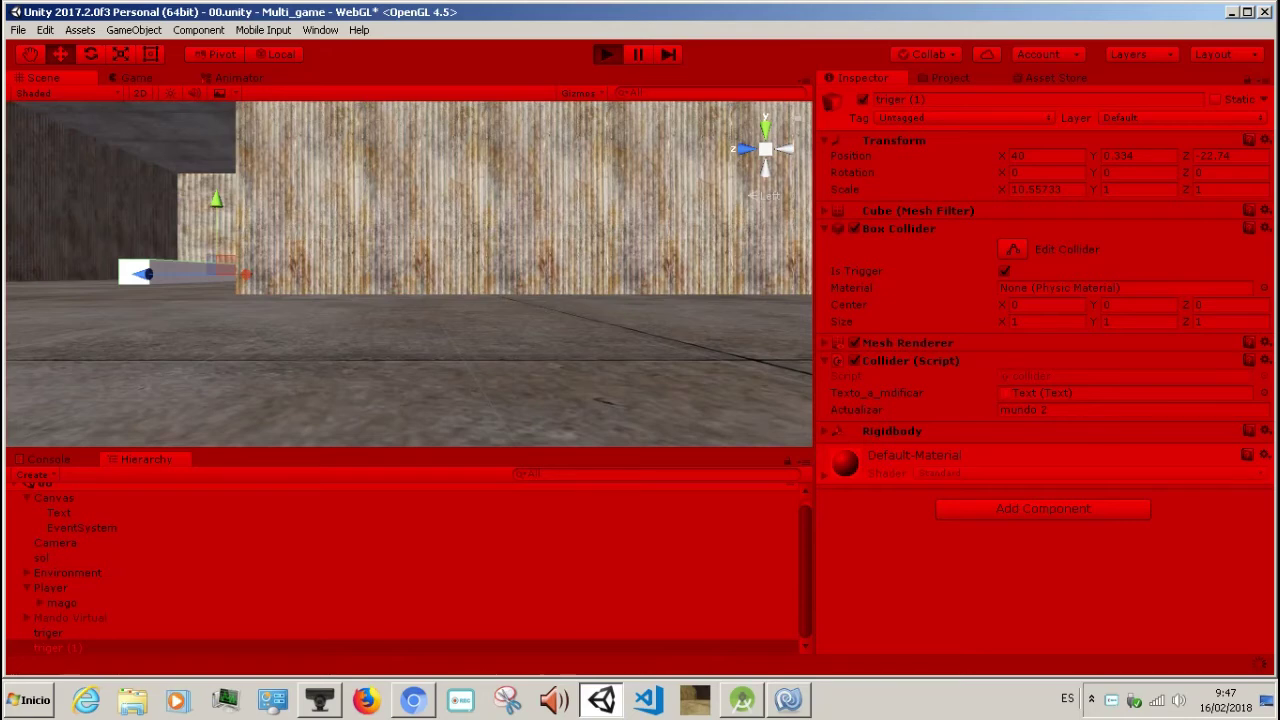
- Walk the player between both triggers, watching the label switch between 'mundo 1' and 'mundo 2', then stop play
{"action": "key", "text": "w"}
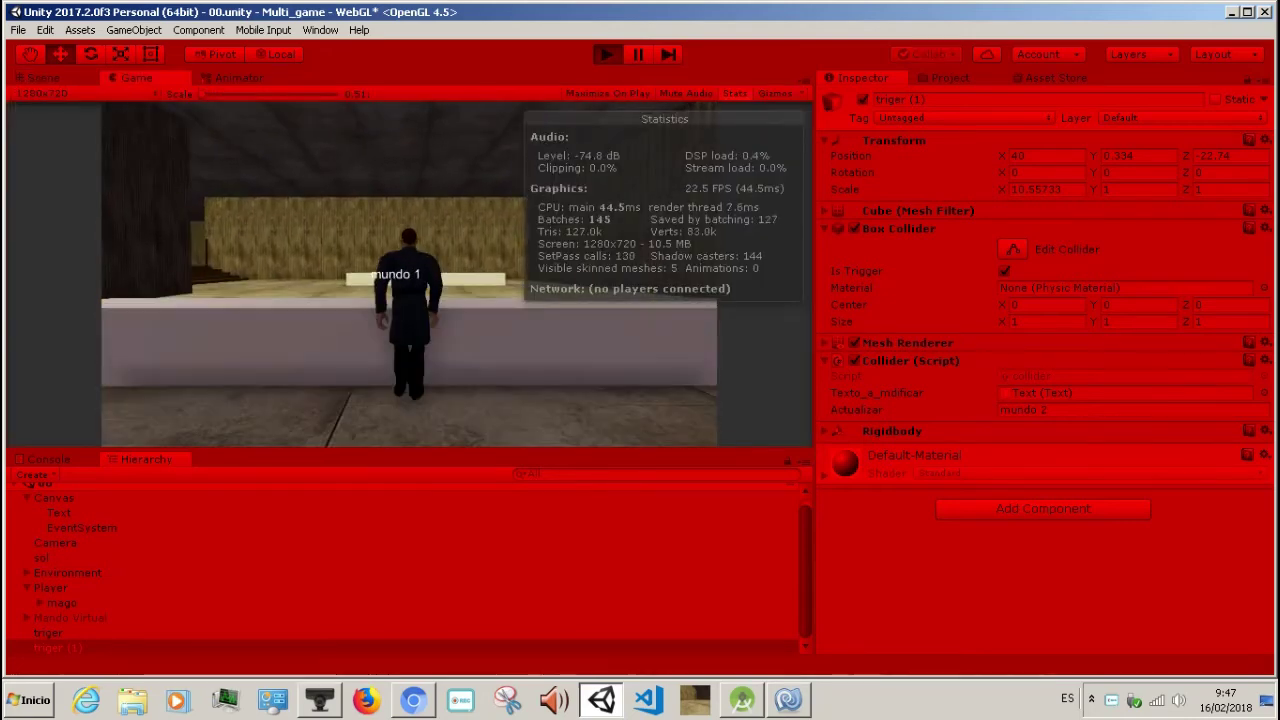
{"action": "key", "text": "s"}
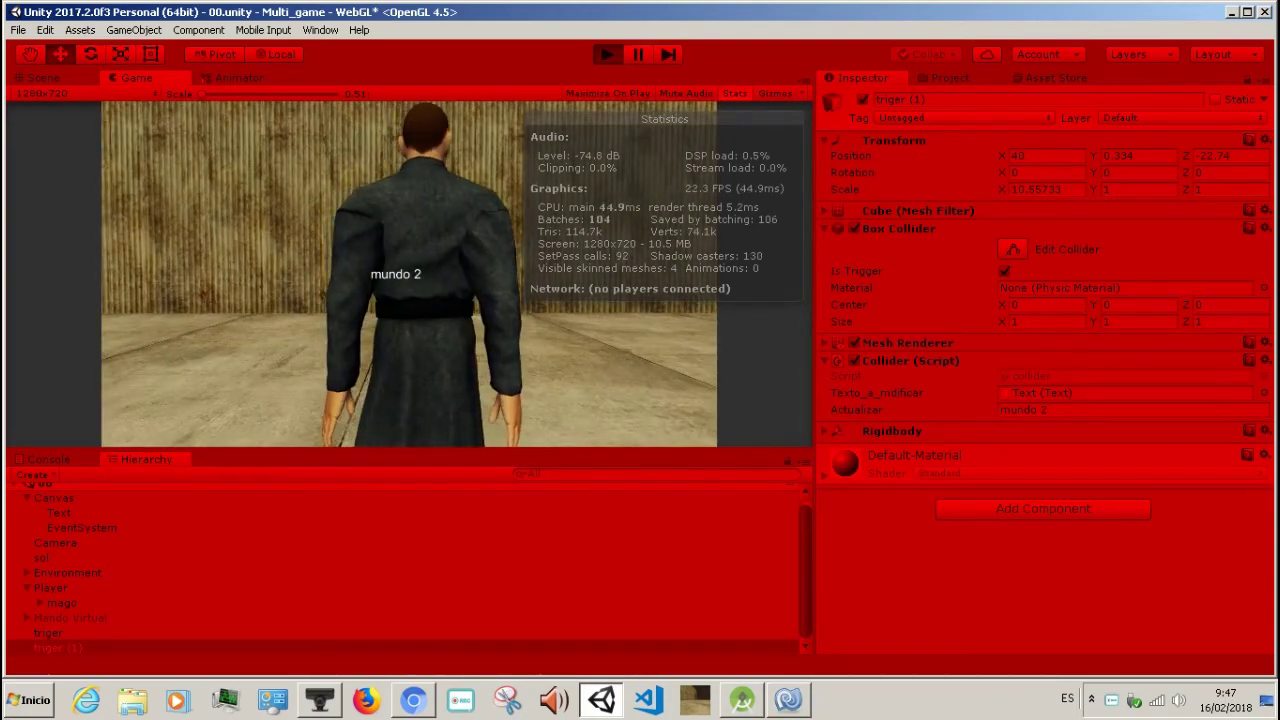
{"action": "key", "text": "a"}
{"action": "key", "text": "s"}
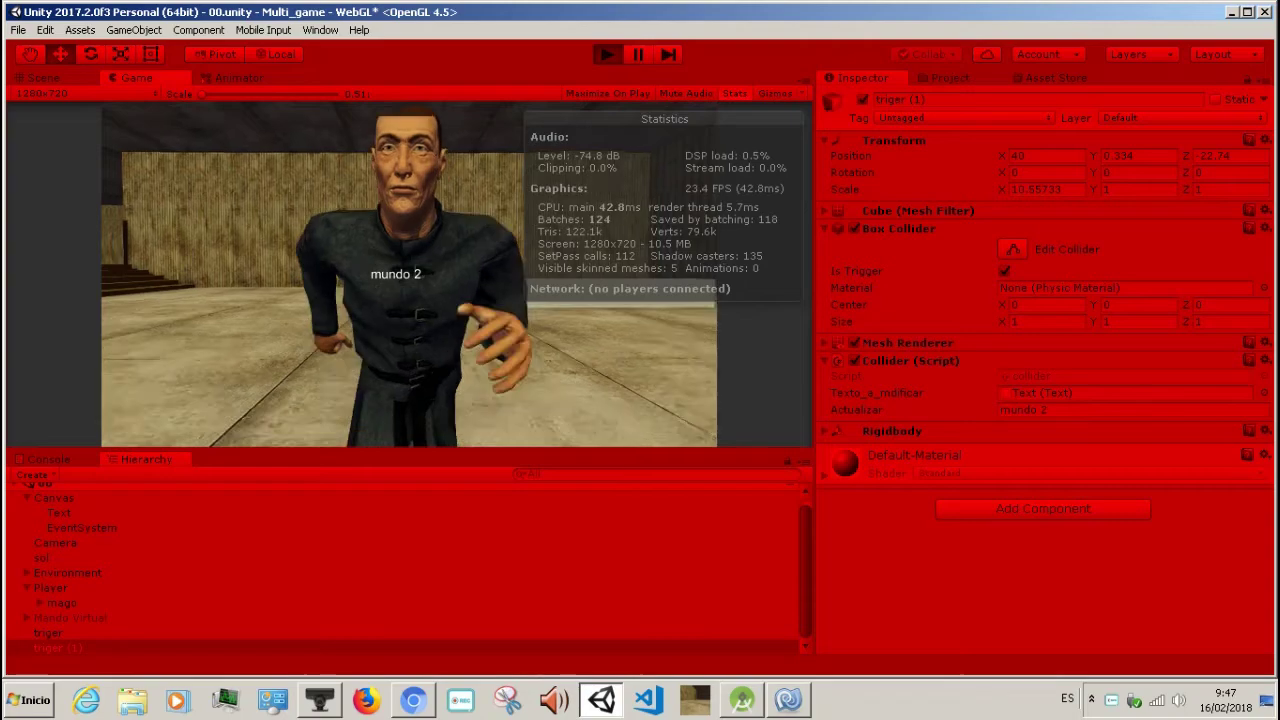
{"action": "key", "text": "w"}
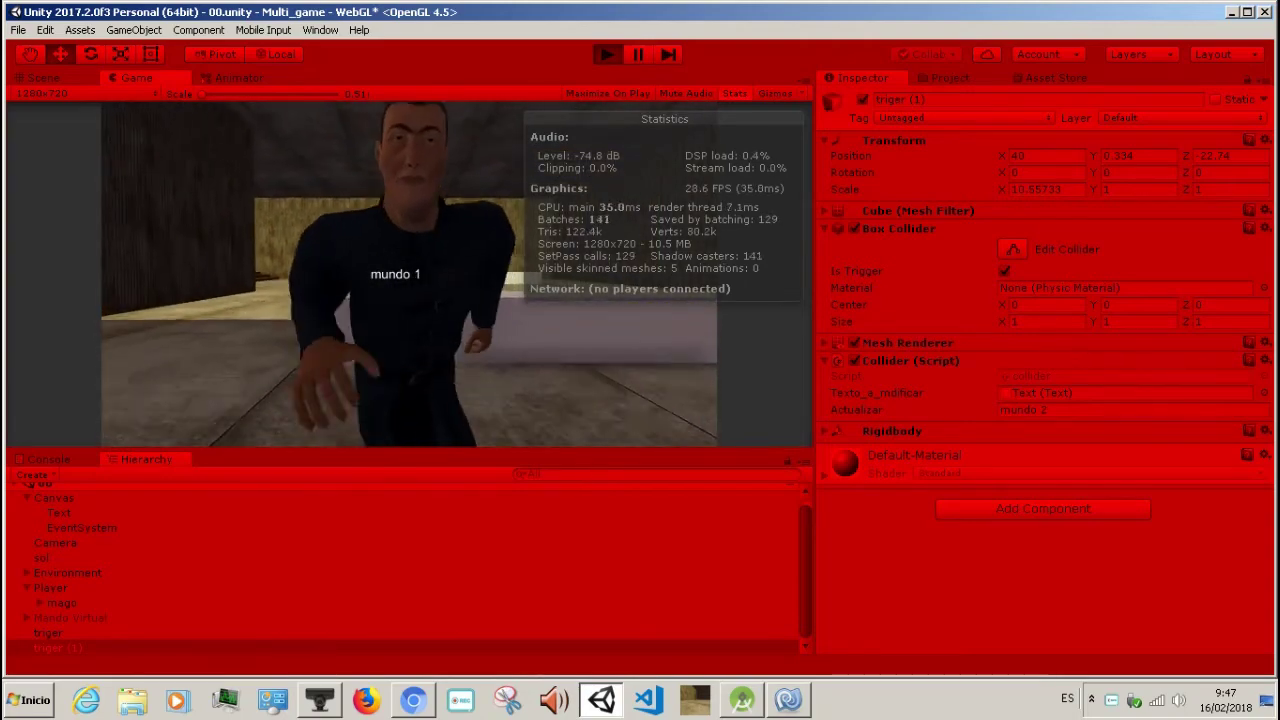
{"action": "key", "text": "w"}
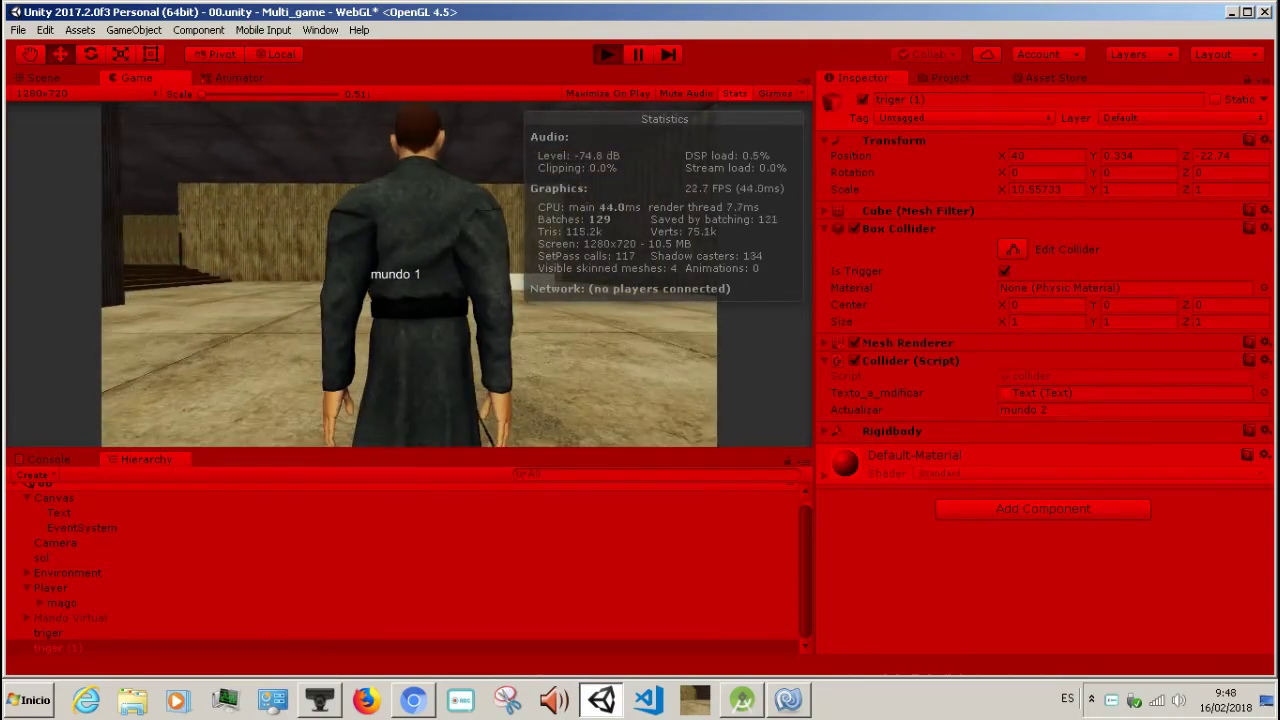
{"action": "key", "text": "w"}
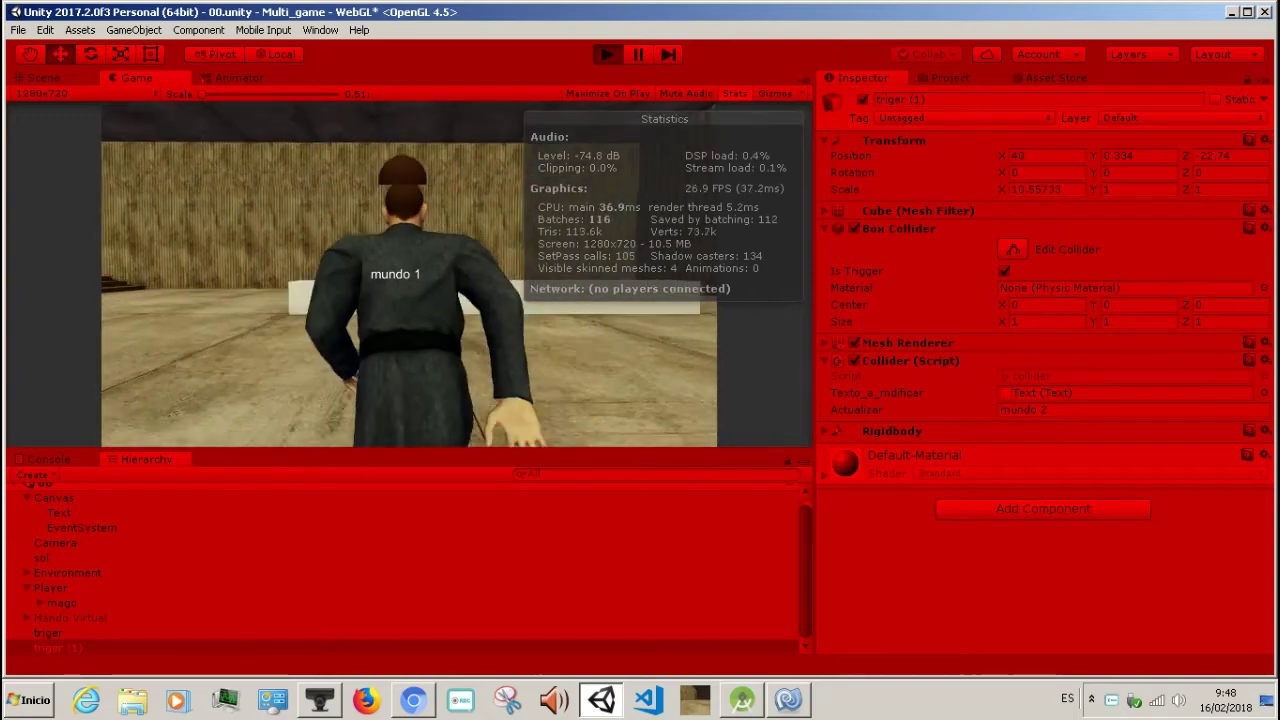
{"action": "key", "text": "s"}
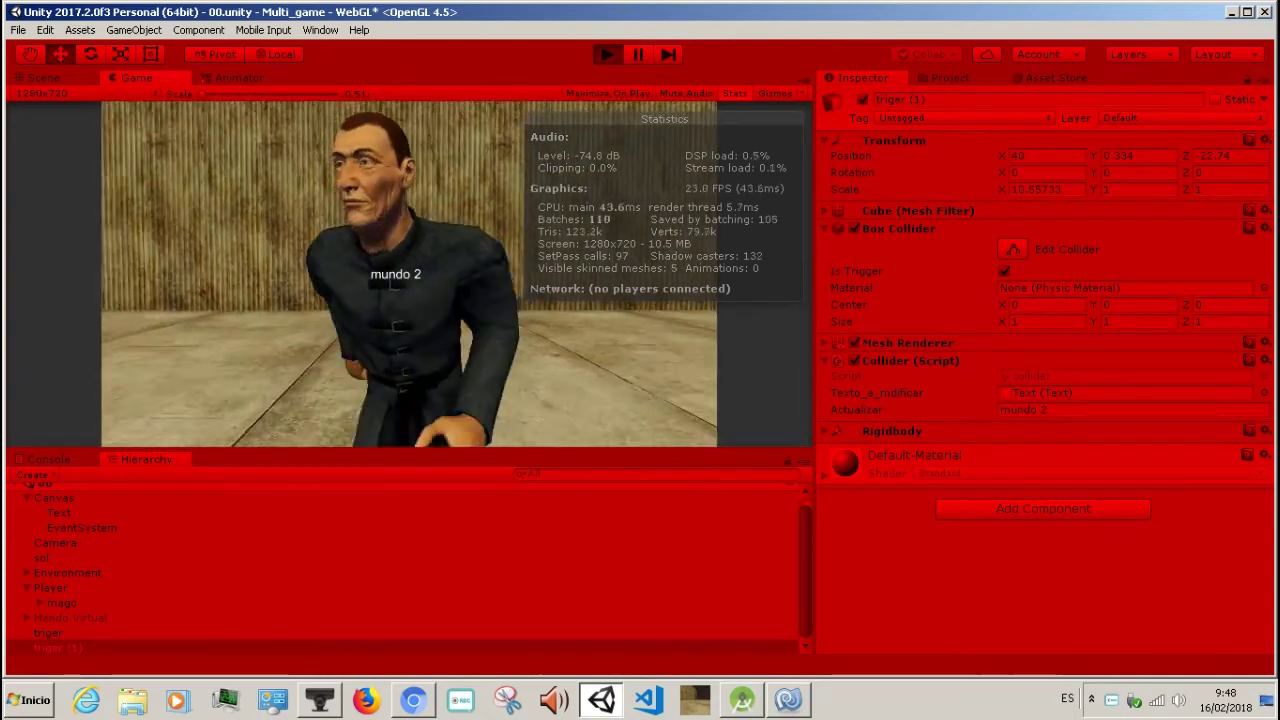
{"action": "key", "text": "w"}
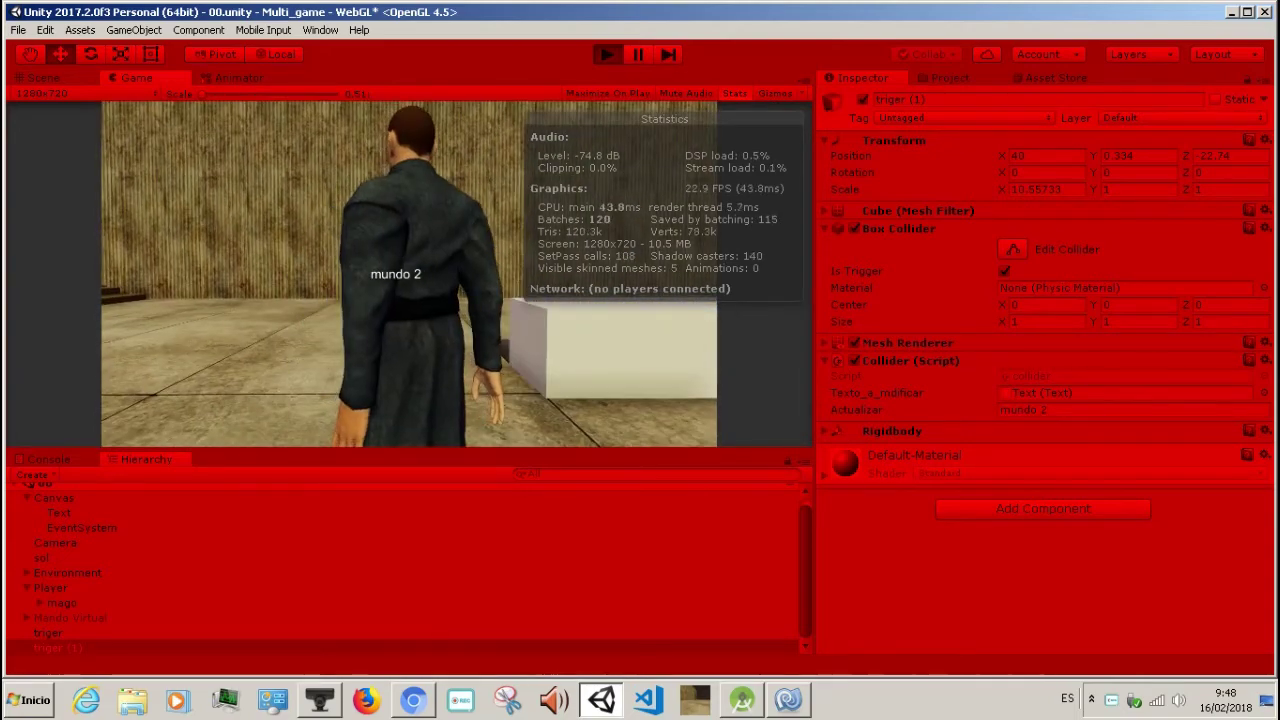
{"action": "key", "text": "ctrl+p"}
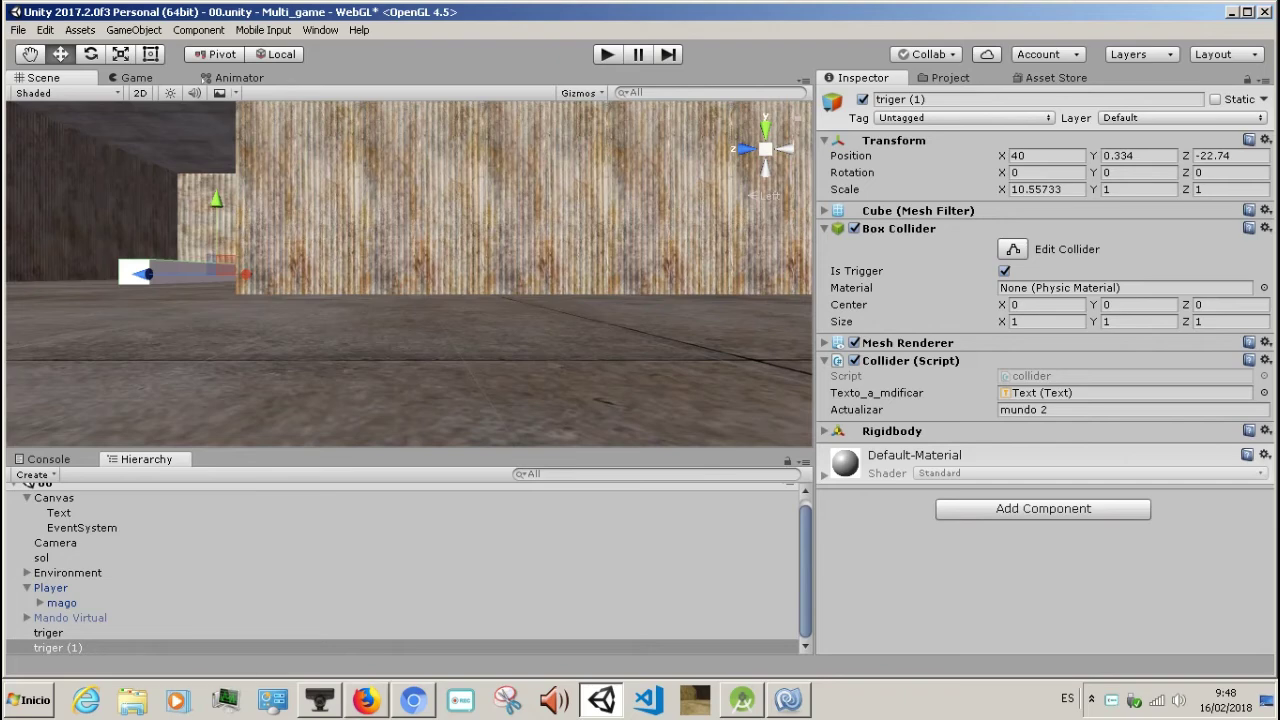
{"action": "left_click", "coordinate": [319, 699]}
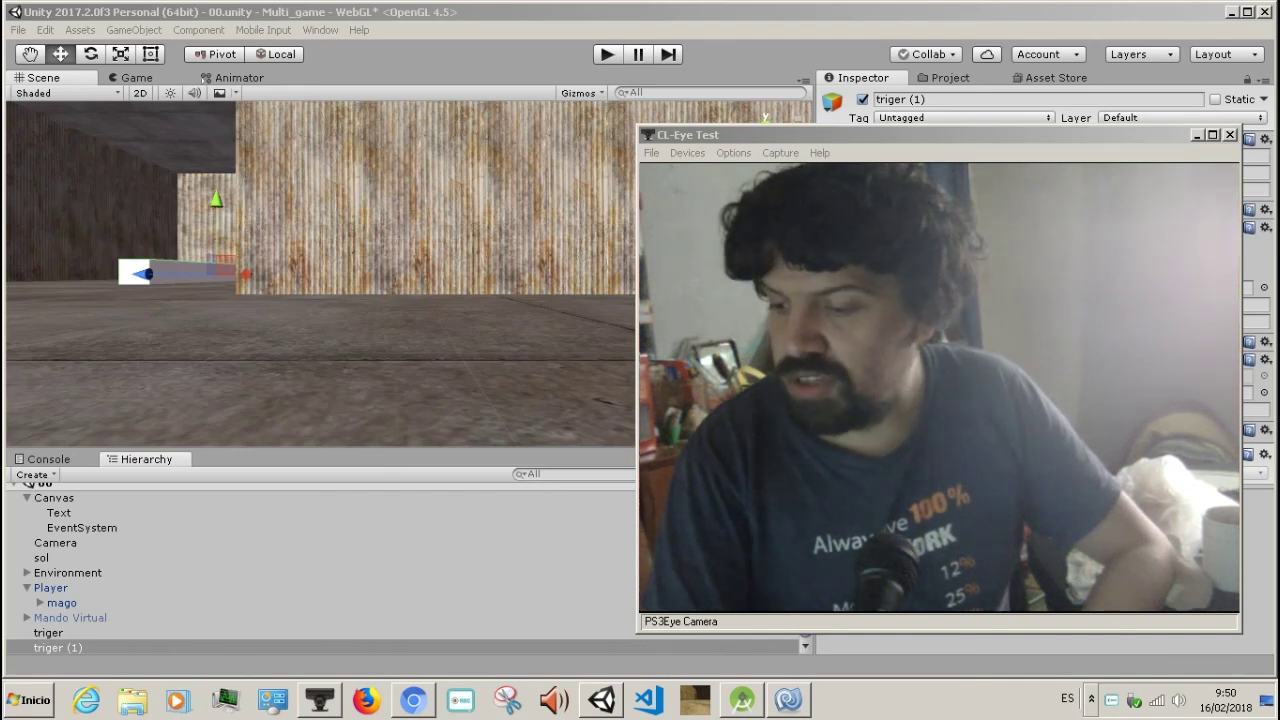
{"action": "right_click", "coordinate": [1112, 699]}
{"action": "left_click", "coordinate": [1100, 645]}
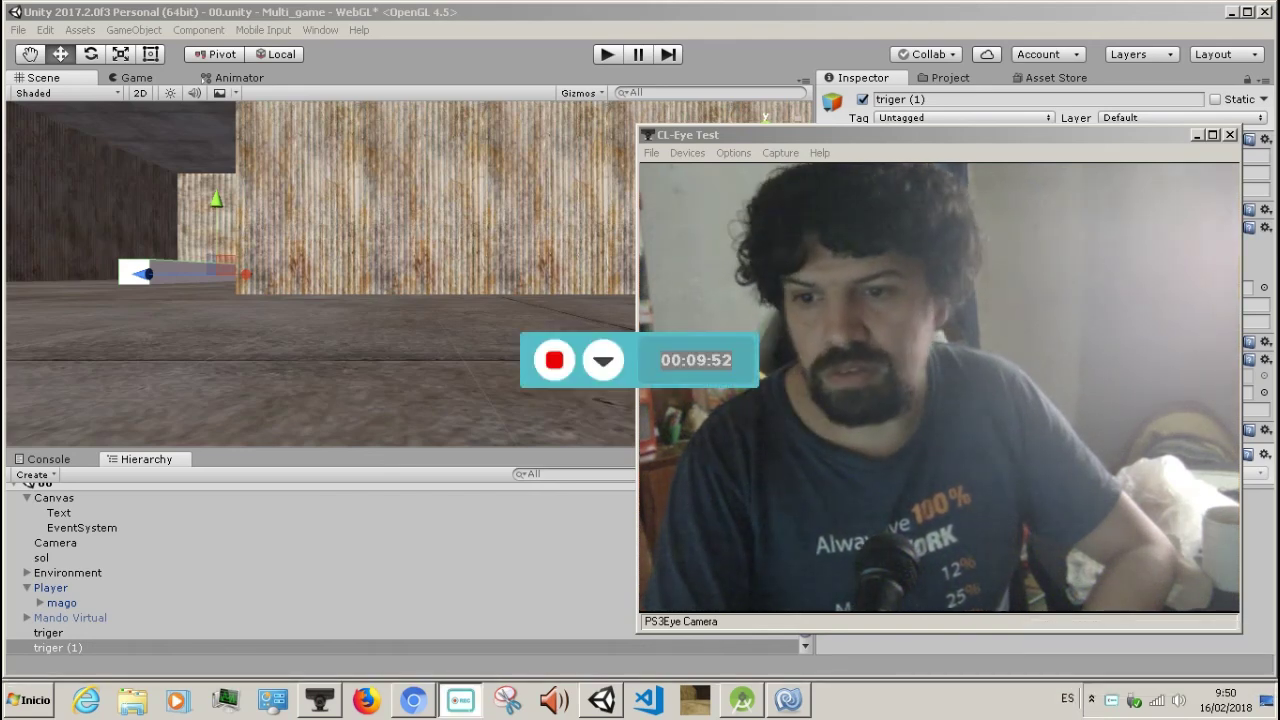